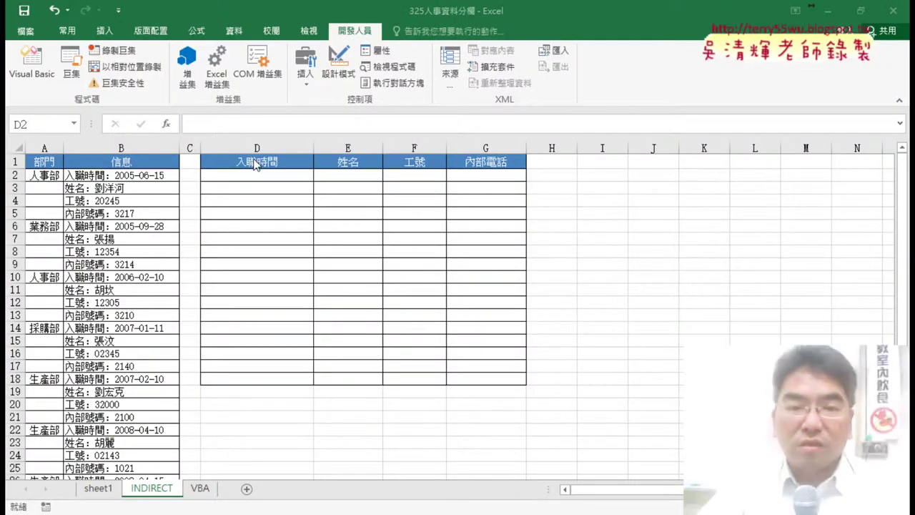
- Insert the INDIRECT function into D2 from the 檢視與參照 (lookup and reference) category
{"action": "left_click", "coordinate": [169, 125]}
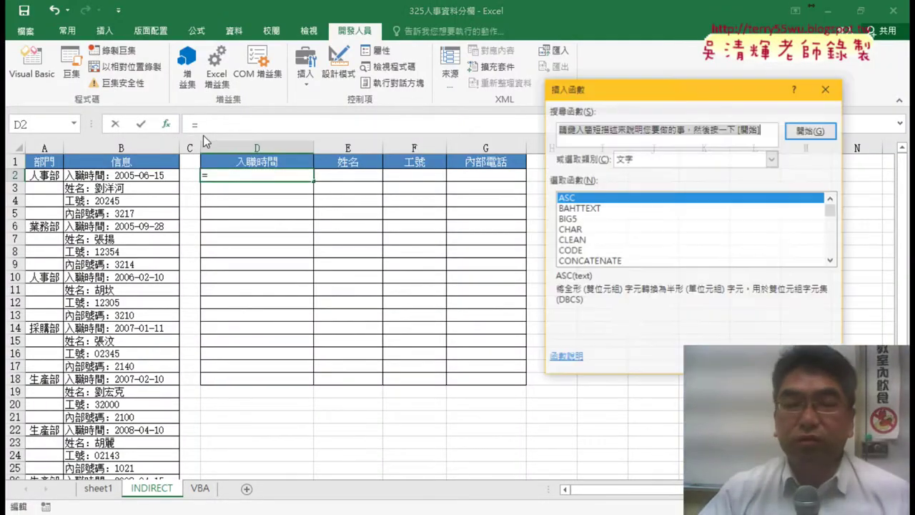
{"action": "left_click", "coordinate": [686, 161]}
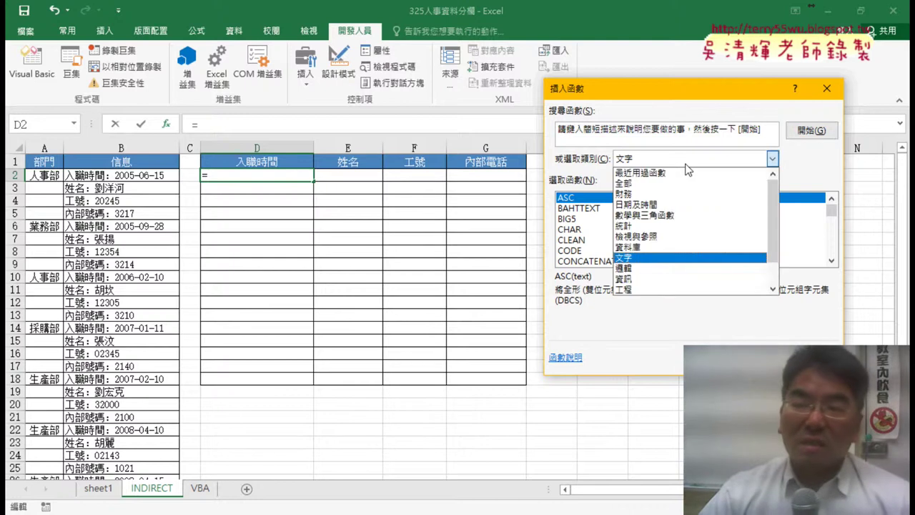
{"action": "left_click", "coordinate": [713, 241]}
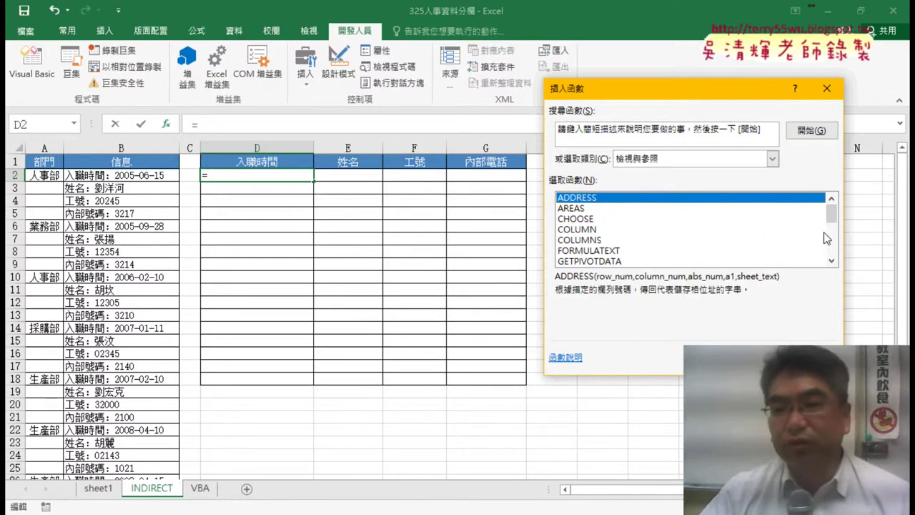
{"action": "left_click_drag", "start_coordinate": [832, 213], "coordinate": [833, 227]}
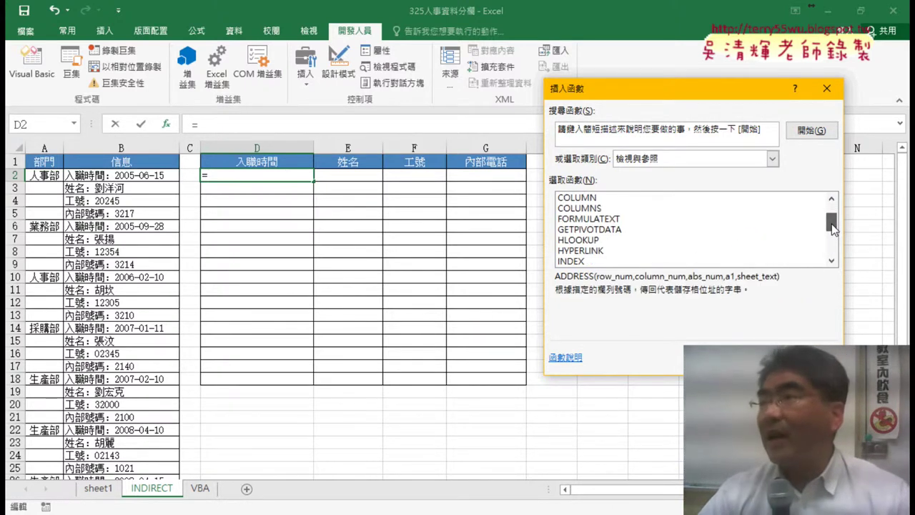
{"action": "left_click_drag", "start_coordinate": [833, 228], "coordinate": [834, 234]}
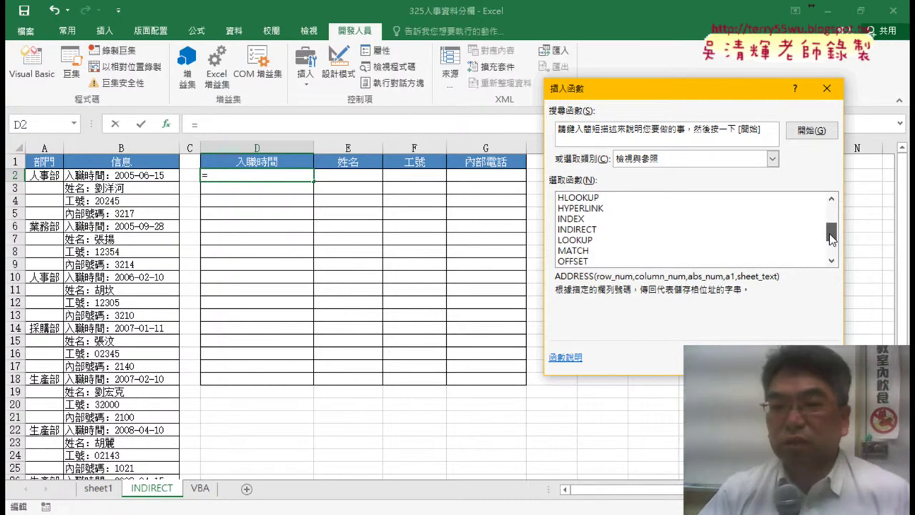
{"action": "left_click", "coordinate": [579, 230]}
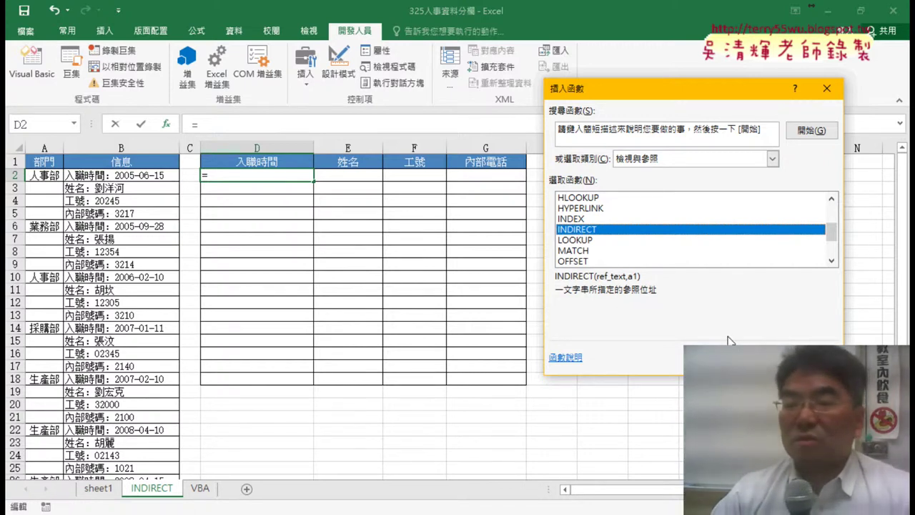
{"action": "left_click", "coordinate": [751, 358]}
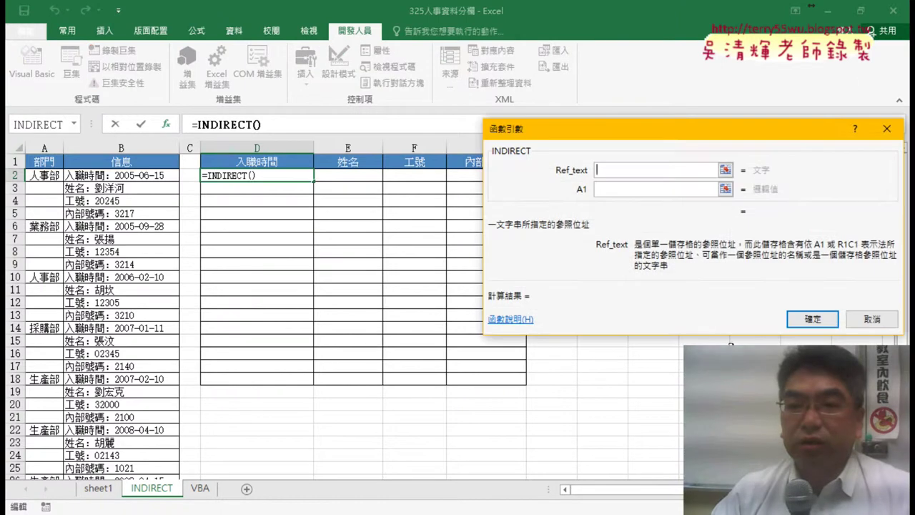
- Set INDIRECT's Ref_text to "B2" so D2 shows 入職時間：2005-06-15
{"action": "left_click", "coordinate": [107, 176]}
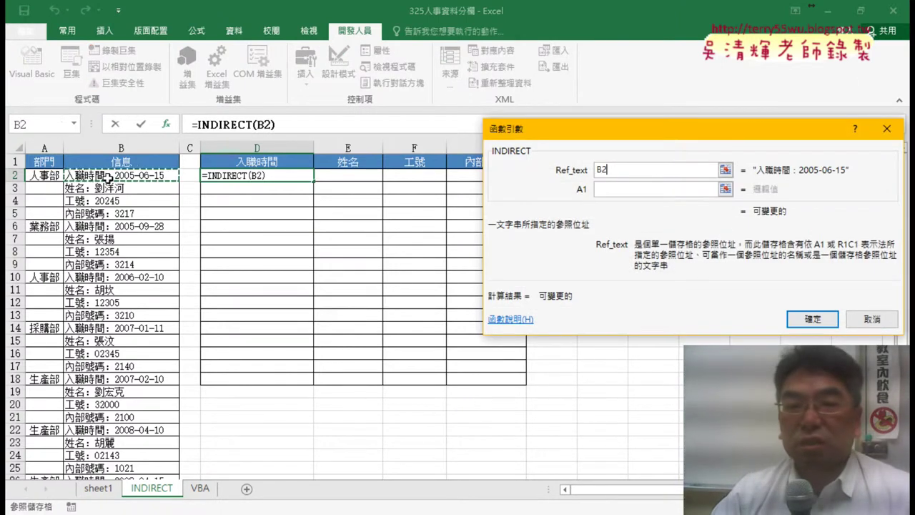
{"action": "left_click", "coordinate": [598, 171]}
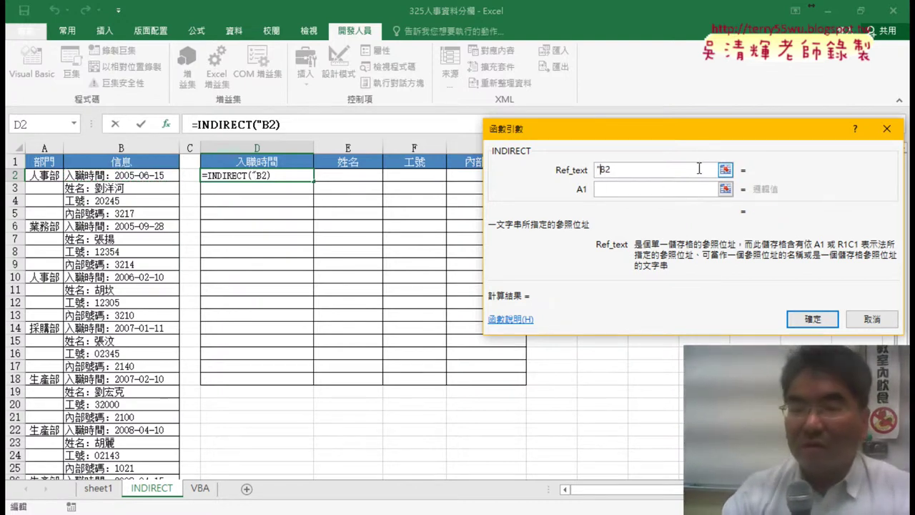
{"action": "type", "text": "\""}
{"action": "key", "text": "End"}
{"action": "type", "text": "\""}
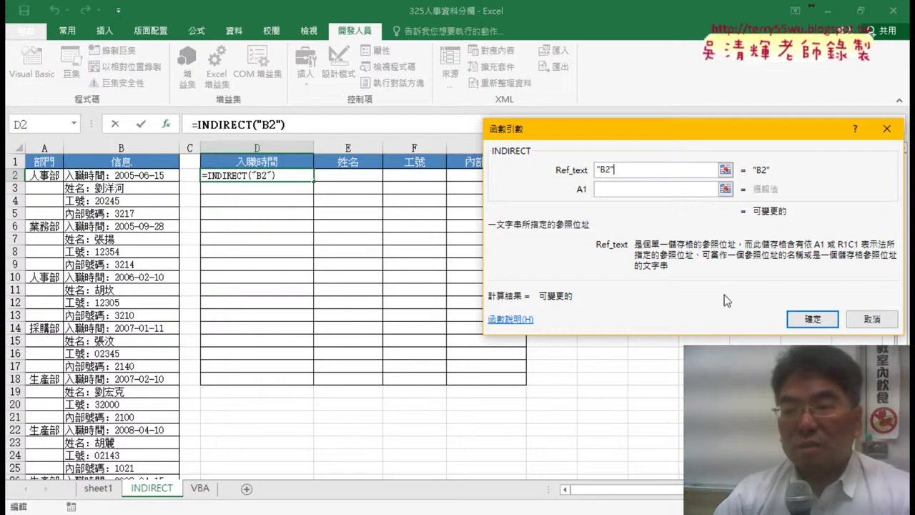
{"action": "left_click", "coordinate": [814, 319]}
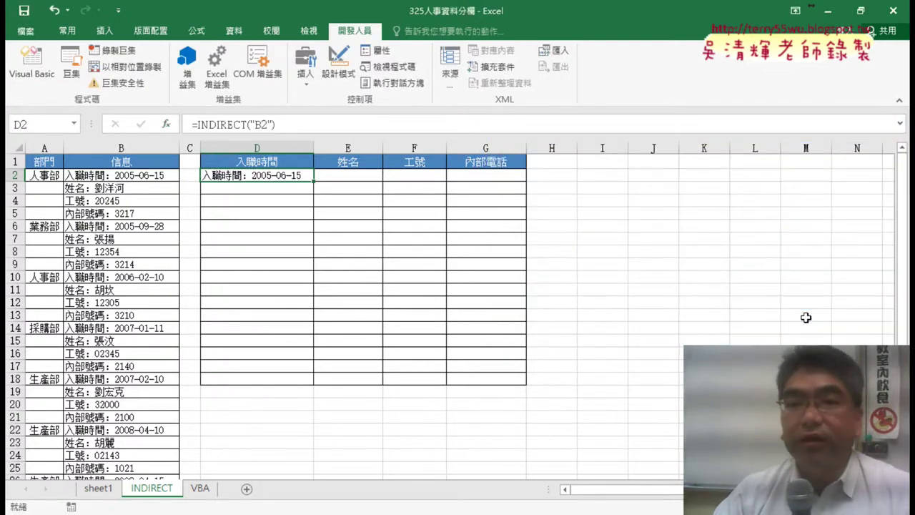
- Review D2's =INDIRECT("B2") formula, then delete it to empty D2
{"action": "left_click", "coordinate": [346, 177]}
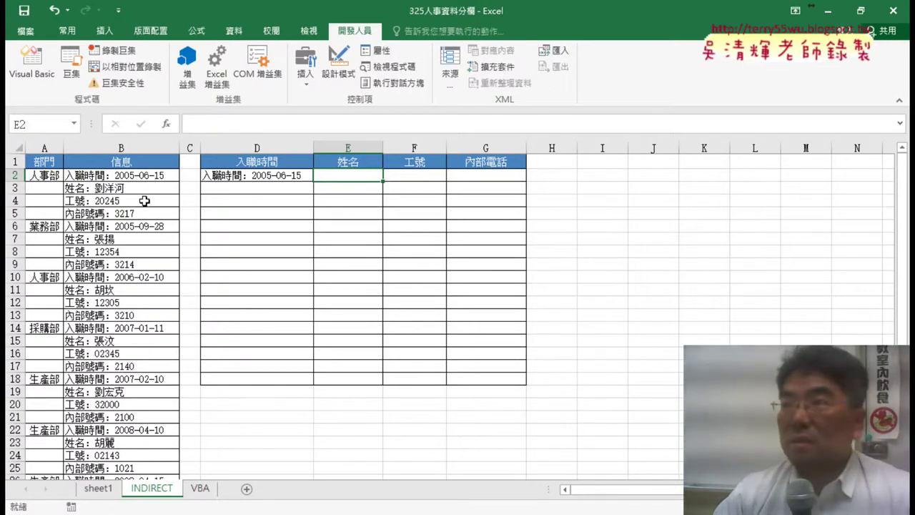
{"action": "left_click", "coordinate": [256, 175]}
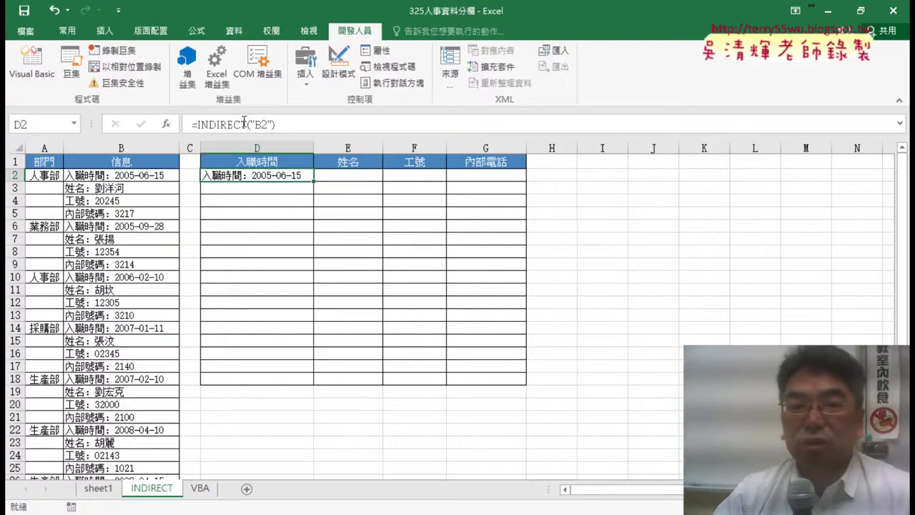
{"action": "left_click", "coordinate": [269, 124]}
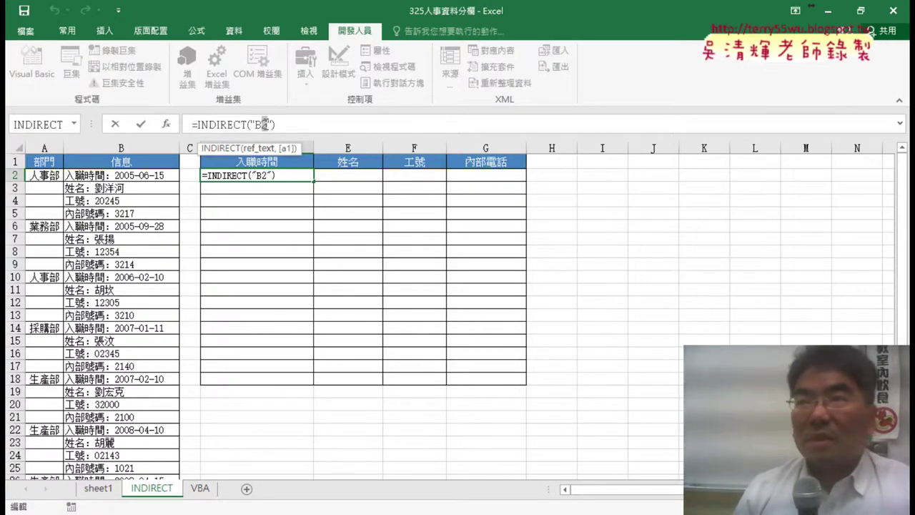
{"action": "key", "text": "ctrl+Return"}
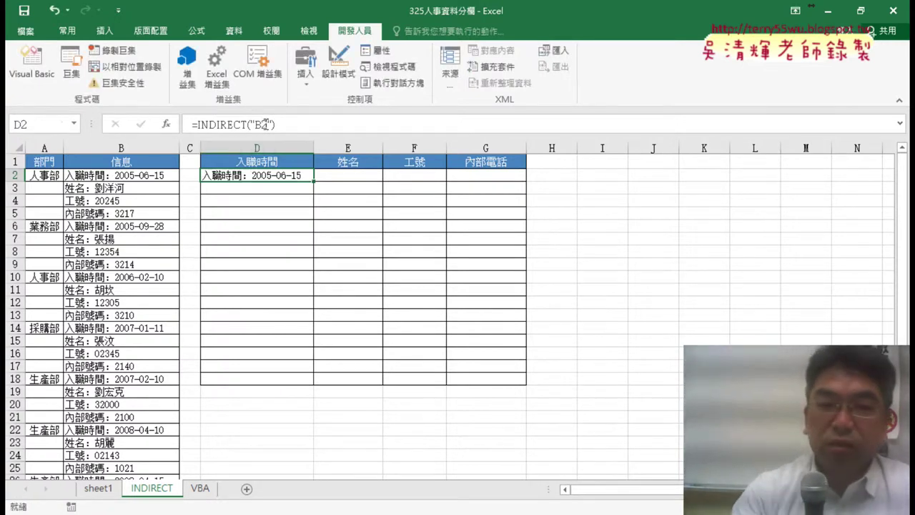
{"action": "key", "text": "Delete"}
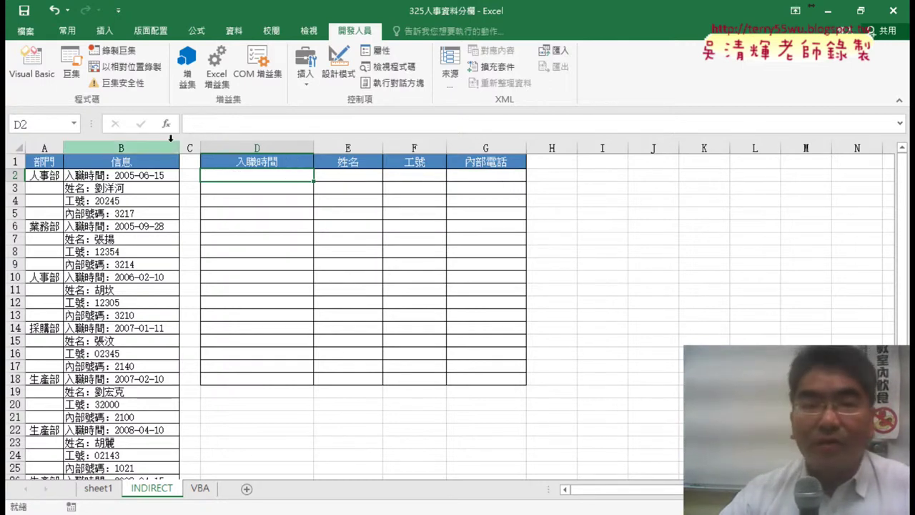
{"action": "key", "text": "shift+F3"}
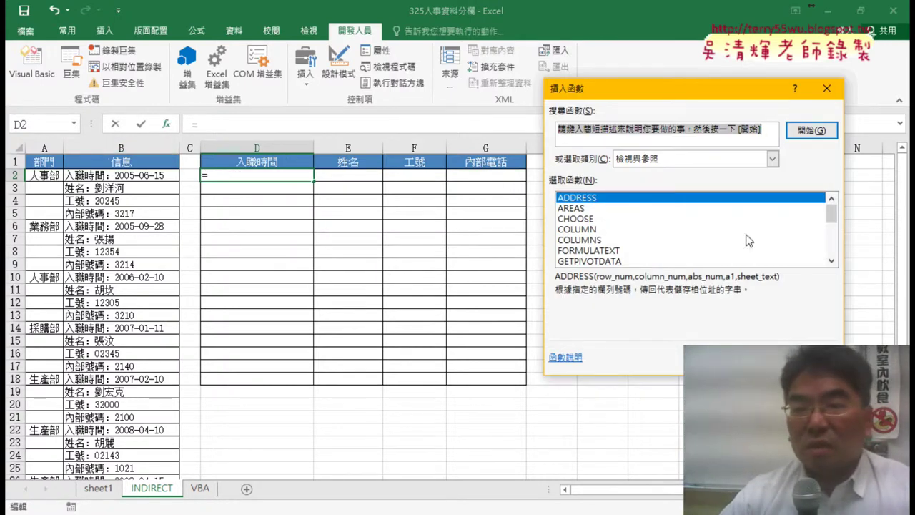
- Enter =COLUMN()-2 in D2 so it shows 2
{"action": "double_click", "coordinate": [596, 229]}
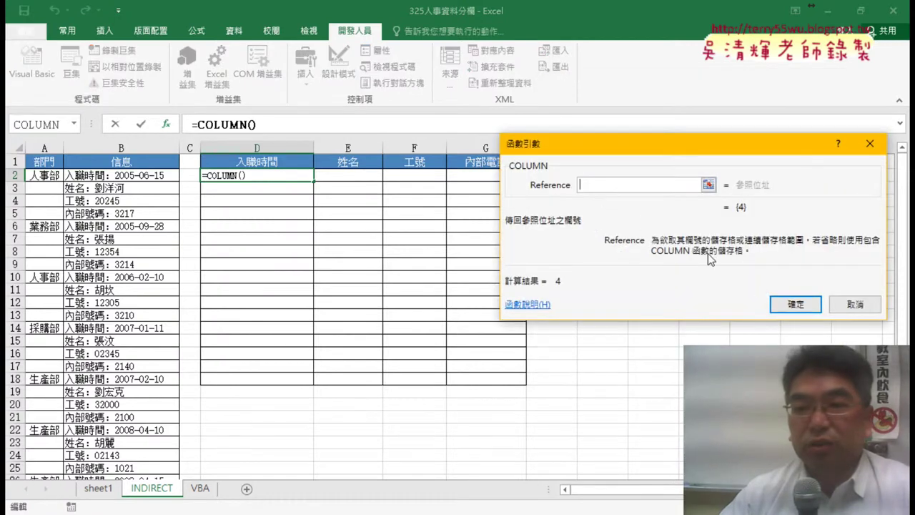
{"action": "left_click", "coordinate": [794, 305]}
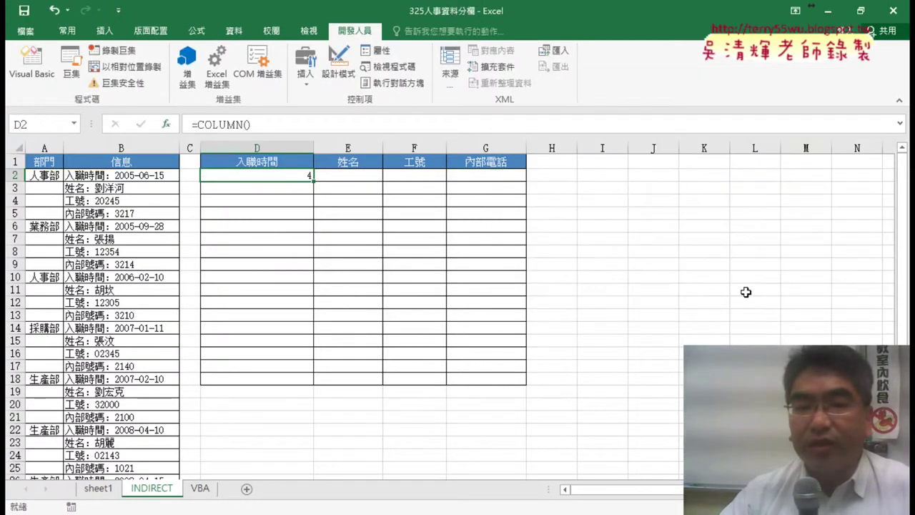
{"action": "left_click", "coordinate": [301, 127]}
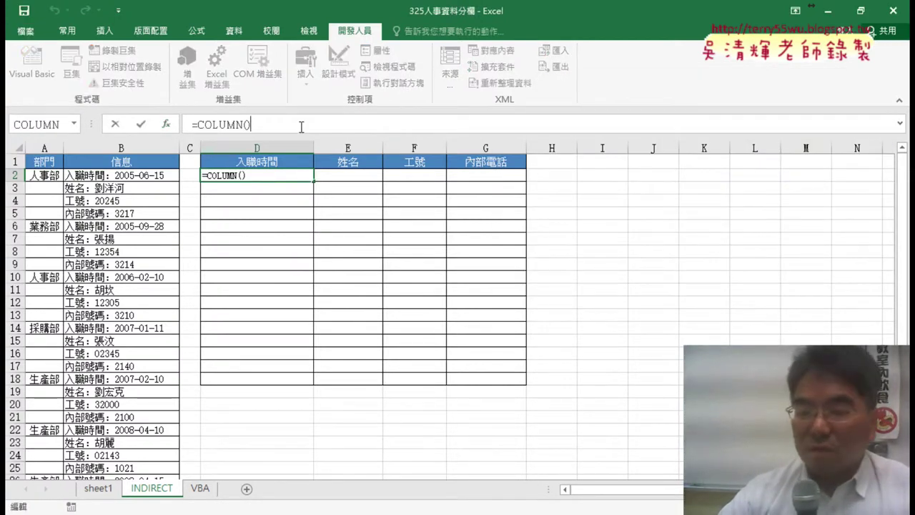
{"action": "type", "text": "-"}
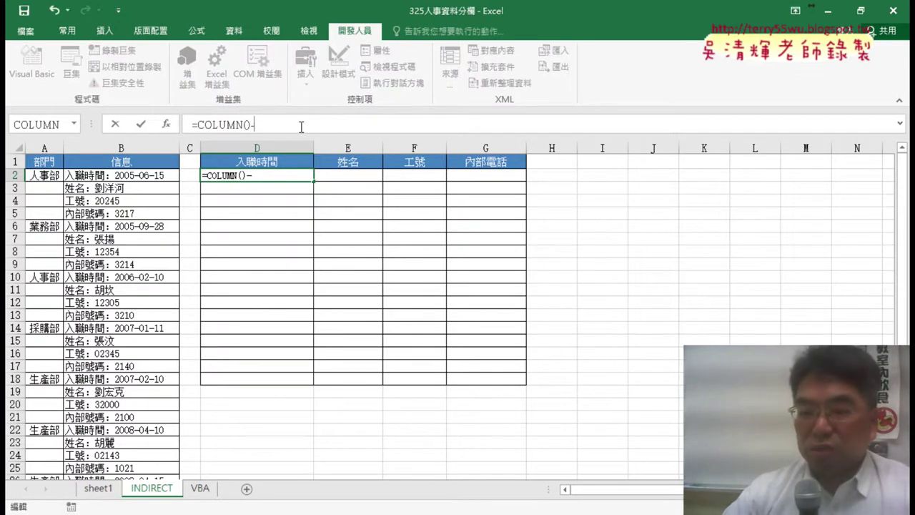
{"action": "type", "text": "2"}
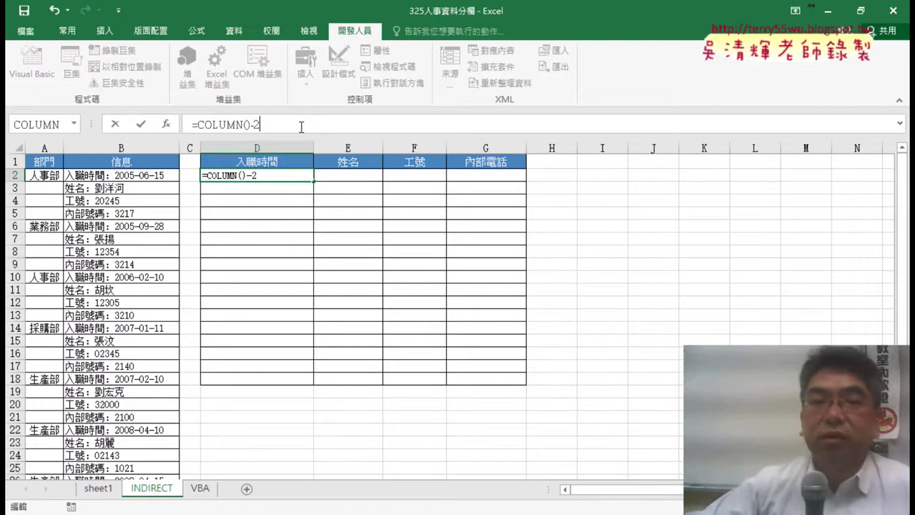
{"action": "left_click", "coordinate": [143, 125]}
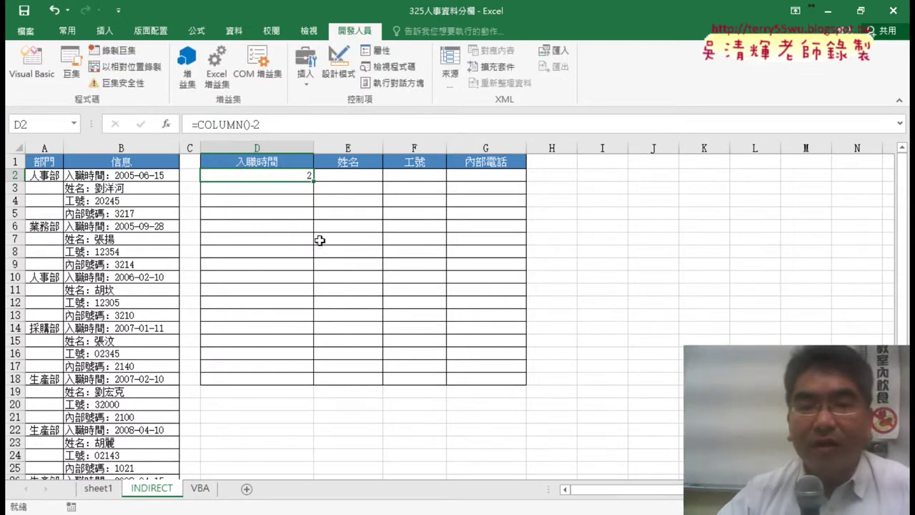
- Fill the formula across to G2 (2–5) and start appending a ROW-based offset in D2
{"action": "left_click_drag", "start_coordinate": [313, 181], "coordinate": [509, 182]}
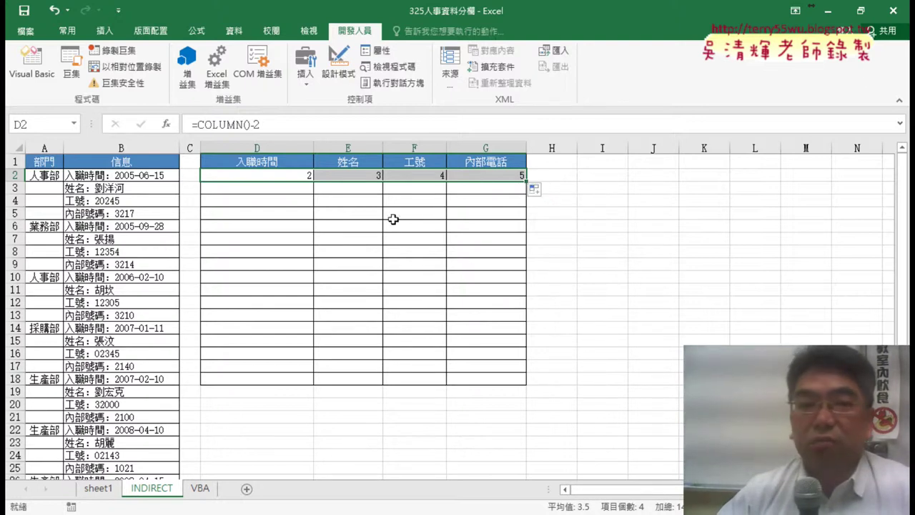
{"action": "left_click", "coordinate": [296, 126]}
{"action": "type", "text": "+"}
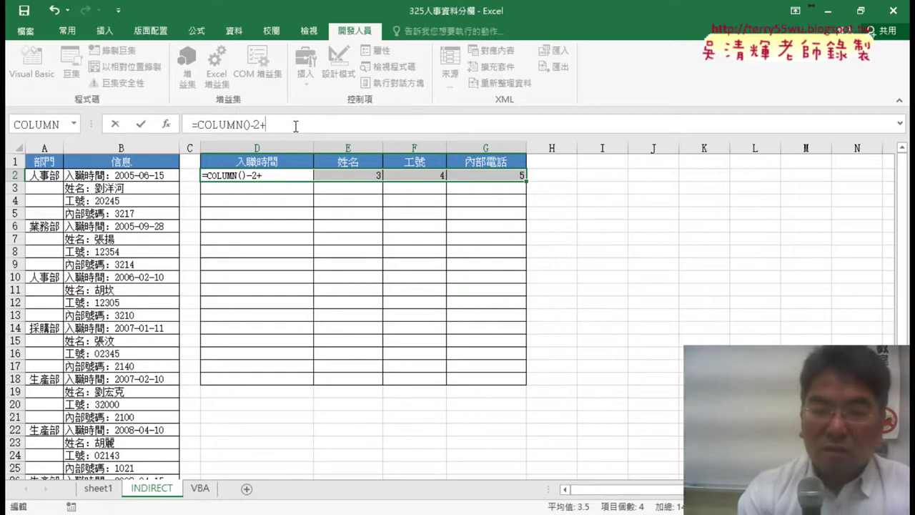
{"action": "type", "text": "r"}
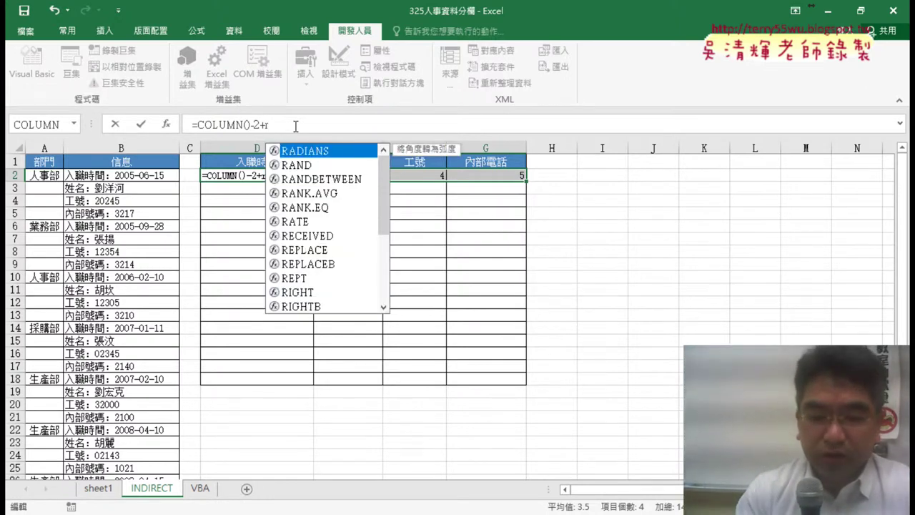
{"action": "type", "text": "ow("}
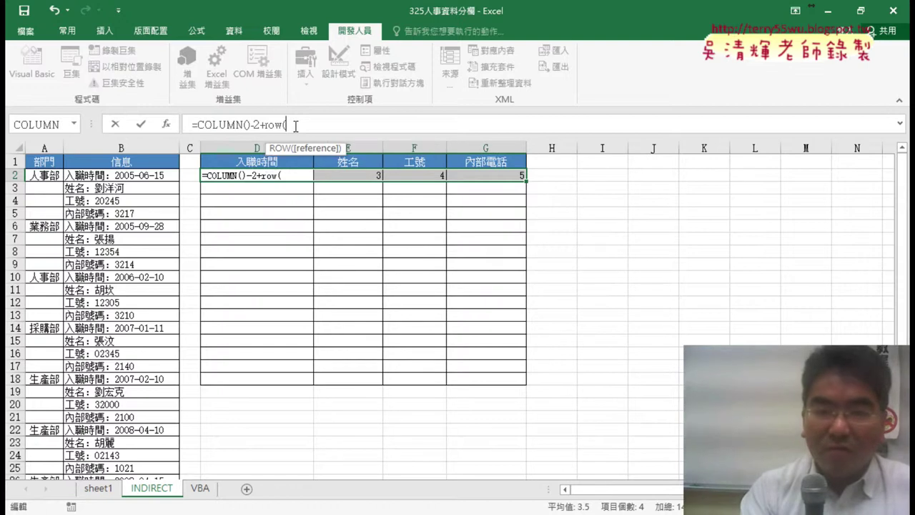
{"action": "type", "text": ")-2"}
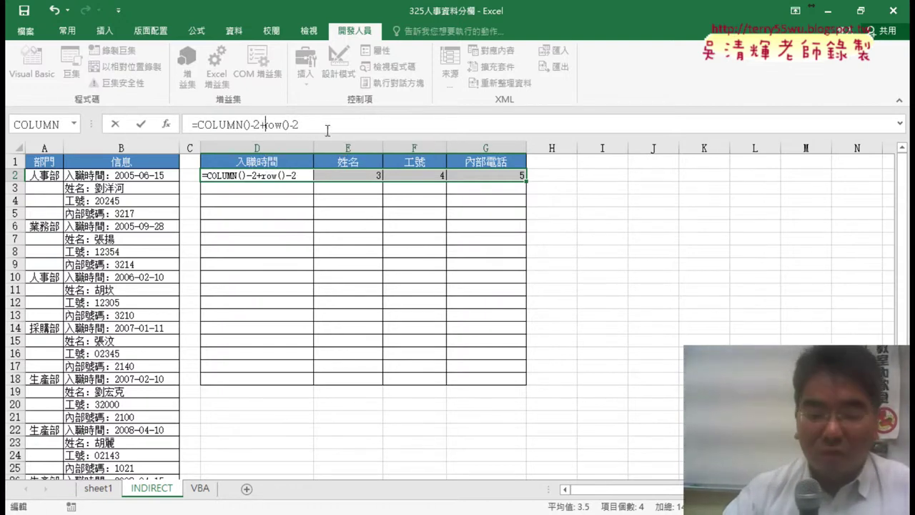
{"action": "type", "text": "("}
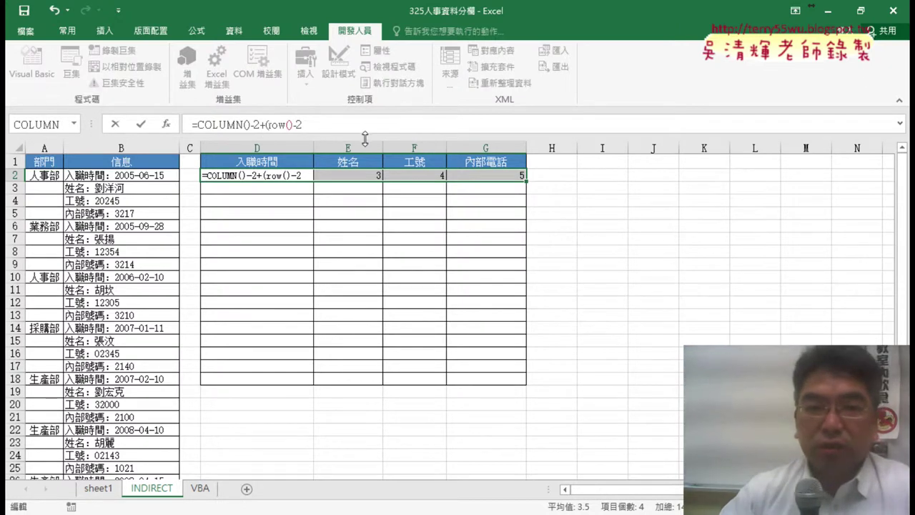
{"action": "type", "text": ")"}
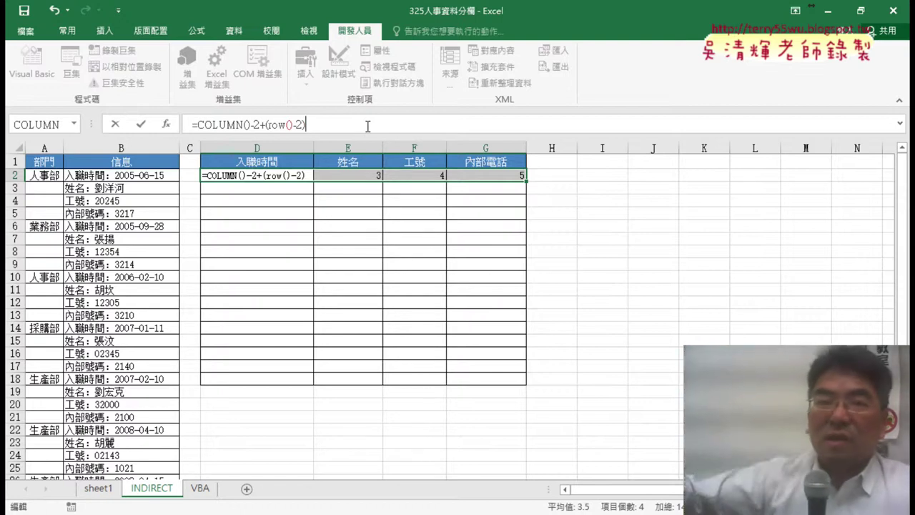
{"action": "type", "text": "*4"}
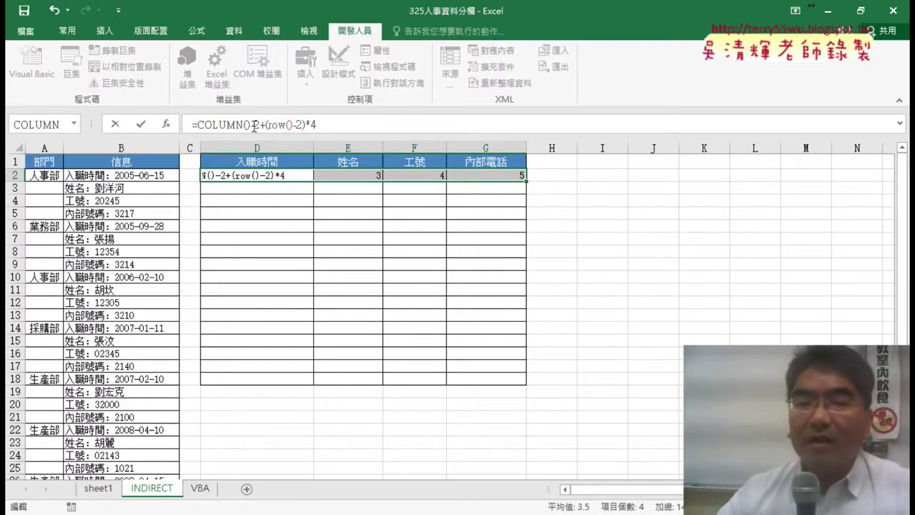
- Commit D2's extended formula =COLUMN()-2+(ROW()-2)*4
{"action": "left_click", "coordinate": [142, 125]}
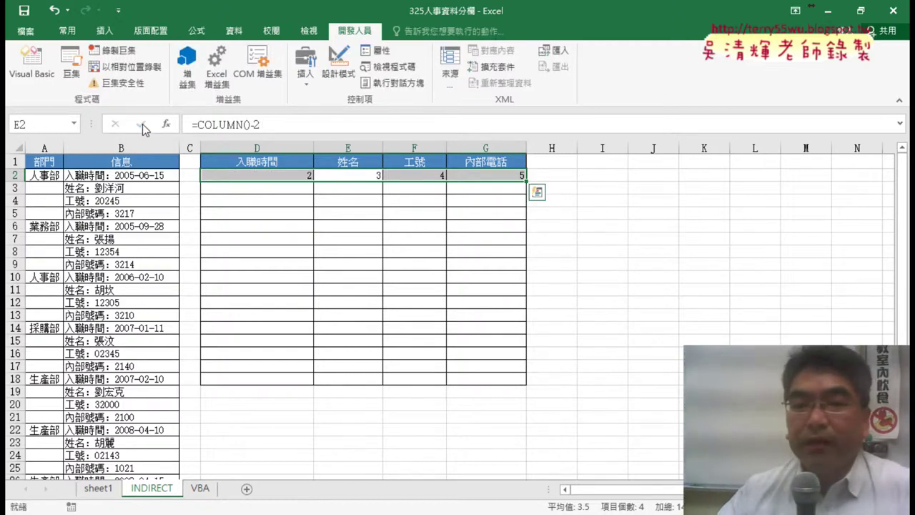
- Fill the numbering formula over D2:G9 (2–33), then cut D2's formula leaving only '='
{"action": "left_click", "coordinate": [300, 176]}
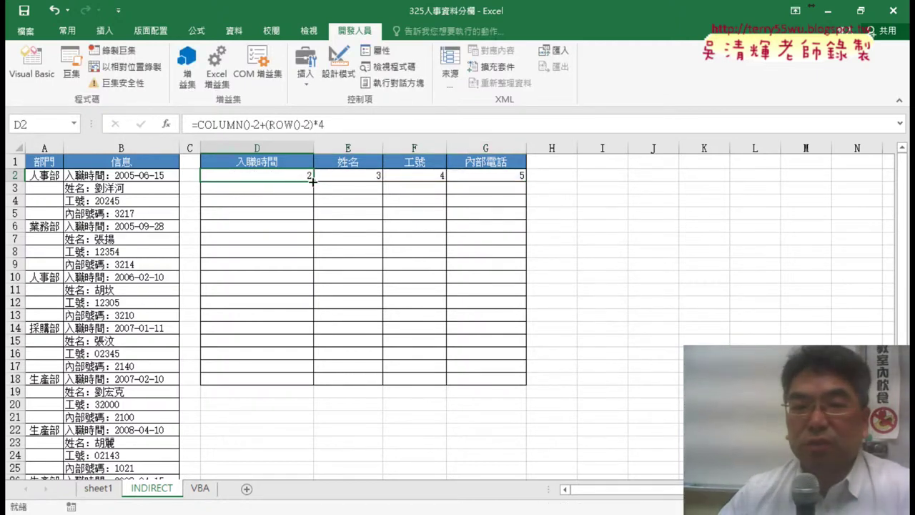
{"action": "mouse_move", "coordinate": [313, 181]}
{"action": "left_mouse_down"}
{"action": "mouse_move", "coordinate": [527, 184]}
{"action": "mouse_move", "coordinate": [525, 270]}
{"action": "left_mouse_up"}
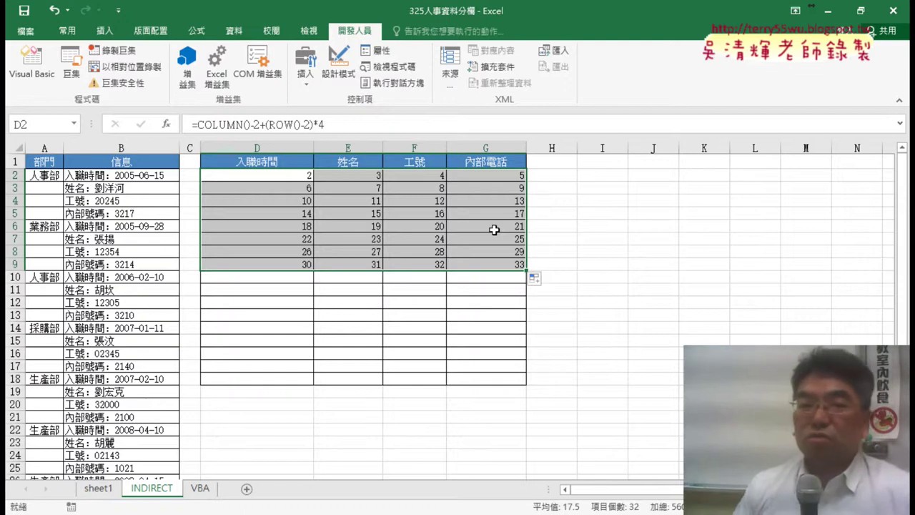
{"action": "left_click", "coordinate": [303, 174]}
{"action": "left_click_drag", "start_coordinate": [325, 125], "coordinate": [198, 125]}
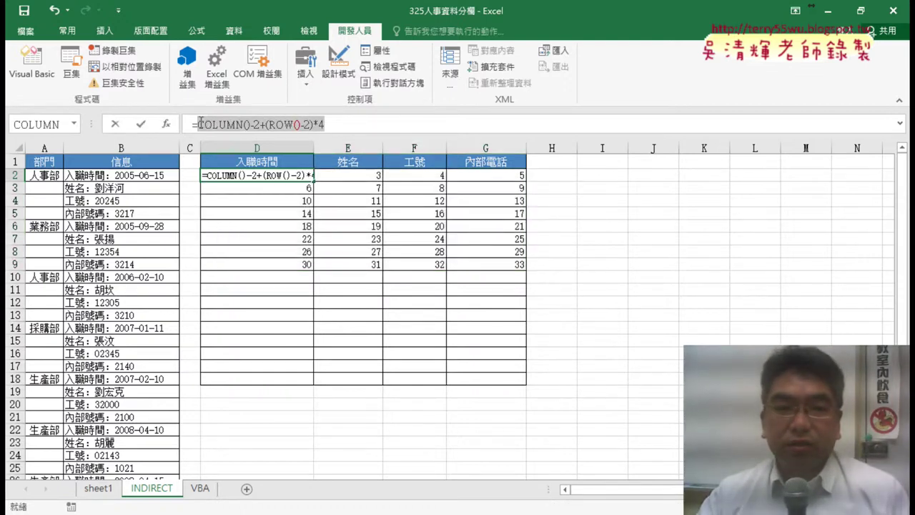
{"action": "right_click", "coordinate": [238, 129]}
{"action": "left_click", "coordinate": [278, 137]}
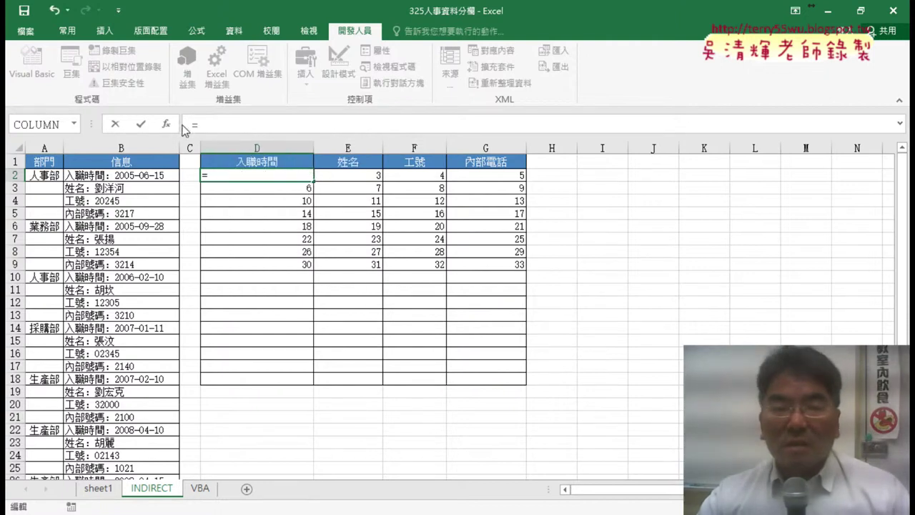
- Rebuild D2 as =INDIRECT("B"&COLUMN()-2+(ROW()-2)*4), showing 入職時間：2005-06-15
{"action": "left_click", "coordinate": [166, 124]}
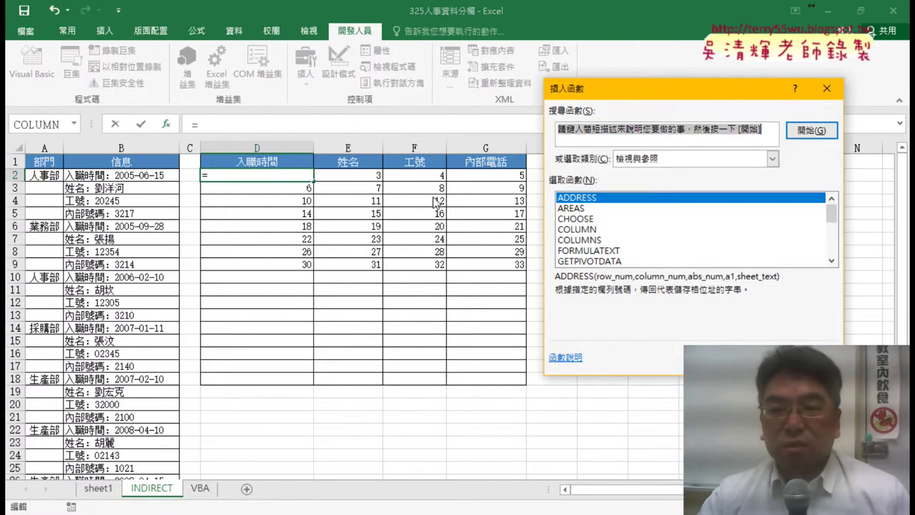
{"action": "left_click", "coordinate": [772, 159]}
{"action": "left_click", "coordinate": [644, 171]}
{"action": "double_click", "coordinate": [589, 209]}
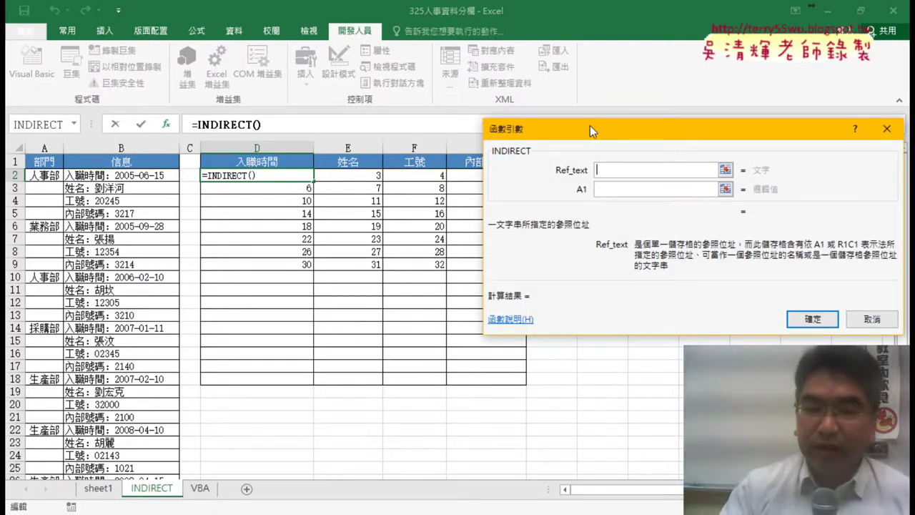
{"action": "type", "text": "\"\""}
{"action": "key", "text": "Left"}
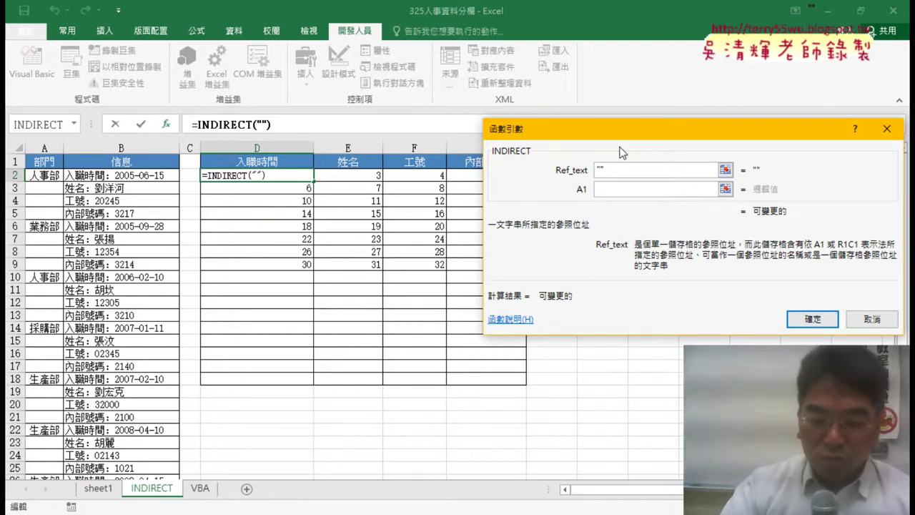
{"action": "type", "text": "B\""}
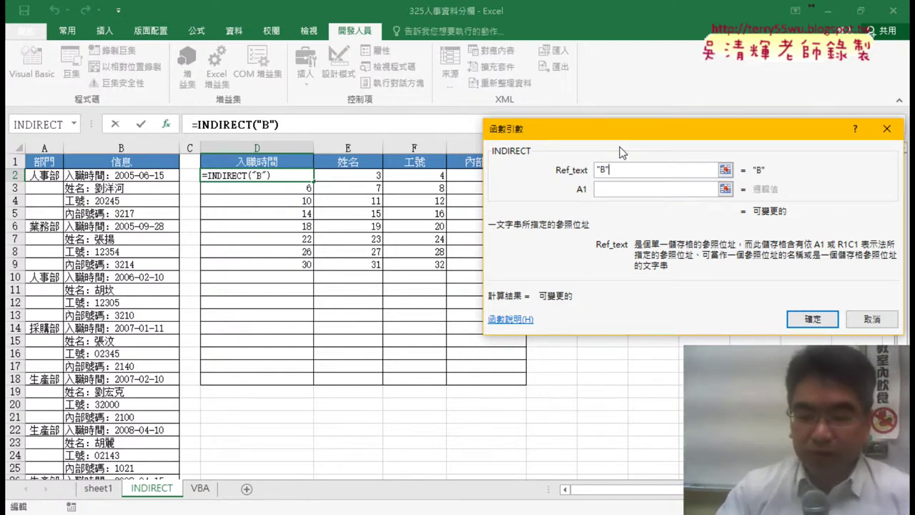
{"action": "type", "text": "&"}
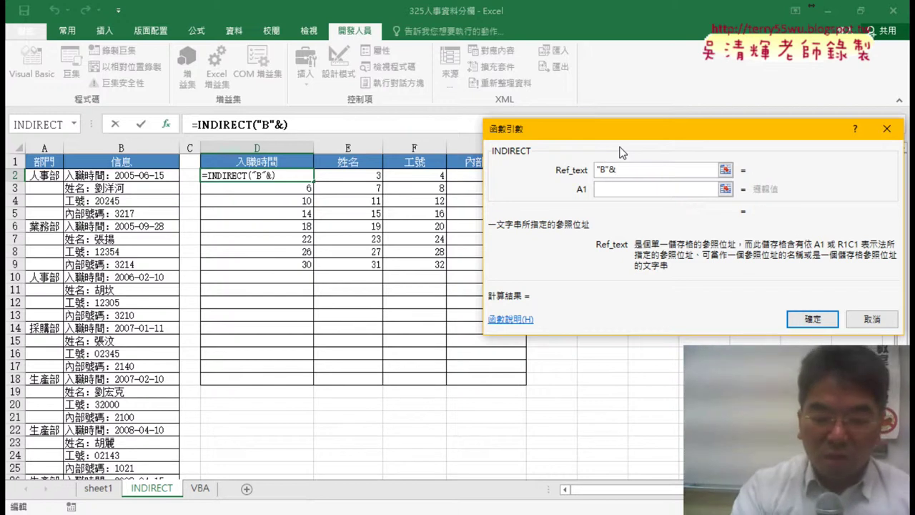
{"action": "type", "text": "COLUMN()-2+(ROW()-2)*4"}
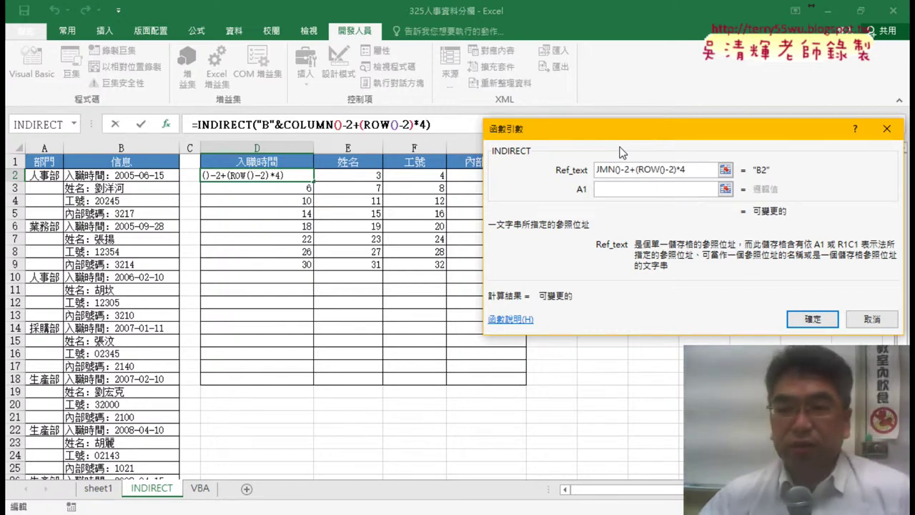
{"action": "left_click_drag", "start_coordinate": [692, 168], "coordinate": [615, 175]}
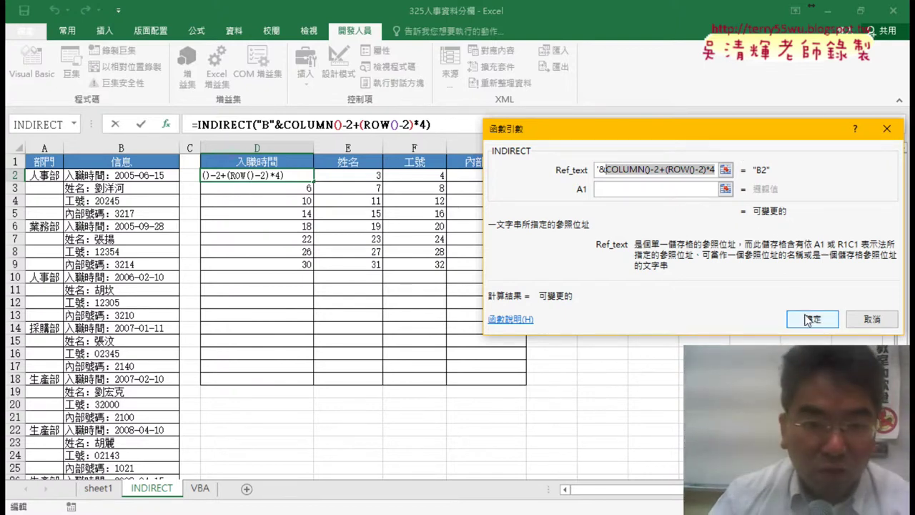
{"action": "left_click", "coordinate": [809, 319]}
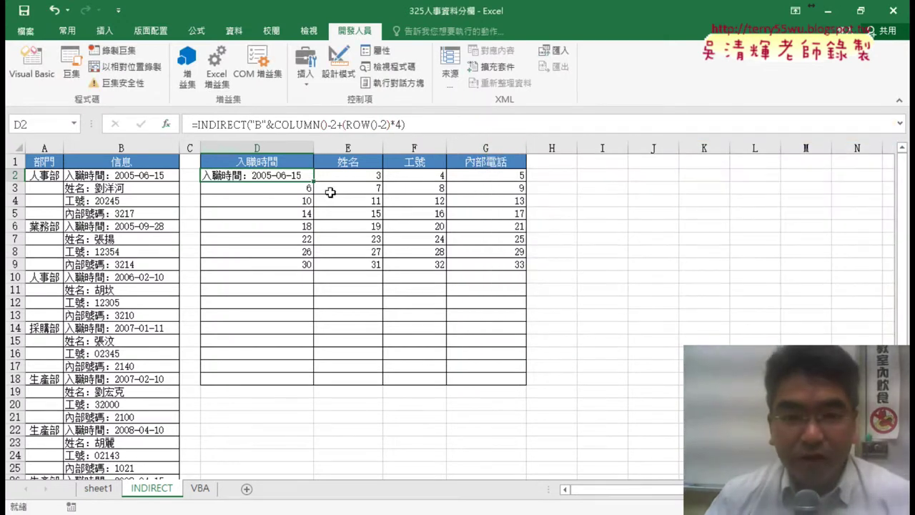
- Copy the INDIRECT formula across D2:G9 to list each employee's hire date, name, ID and extension
{"action": "mouse_move", "coordinate": [317, 183]}
{"action": "left_mouse_down"}
{"action": "mouse_move", "coordinate": [527, 182]}
{"action": "mouse_move", "coordinate": [522, 269]}
{"action": "left_mouse_up"}
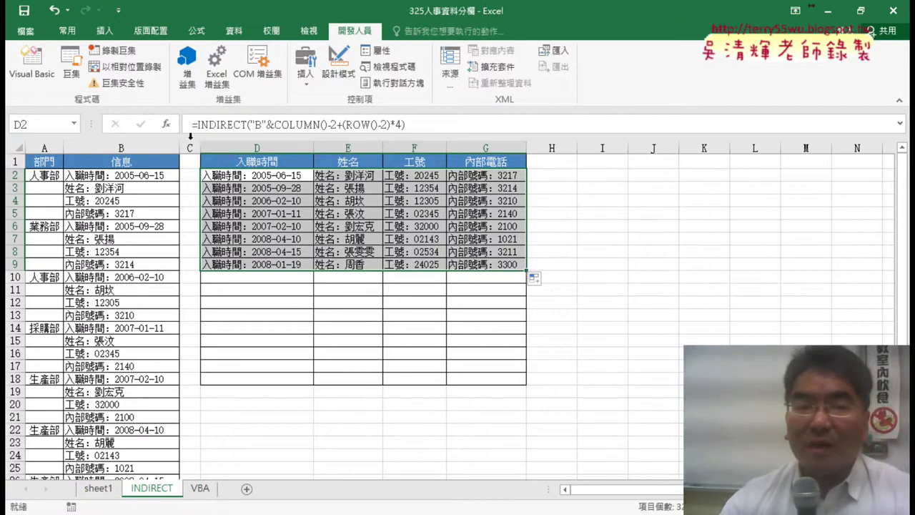
{"action": "left_click", "coordinate": [243, 179]}
- Replace D2's formula with MID, pasting the INDIRECT expression as its Text argument
{"action": "left_click_drag", "start_coordinate": [199, 126], "coordinate": [401, 127]}
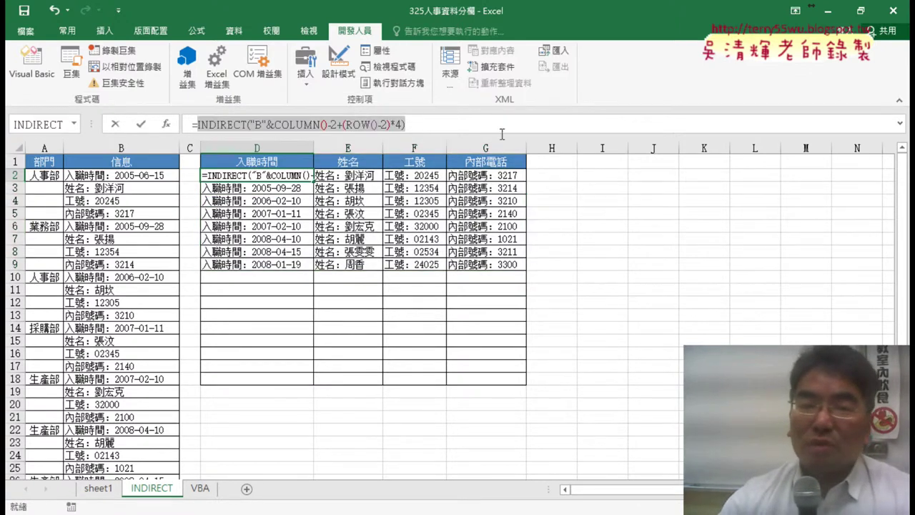
{"action": "right_click", "coordinate": [349, 128]}
{"action": "left_click", "coordinate": [350, 133]}
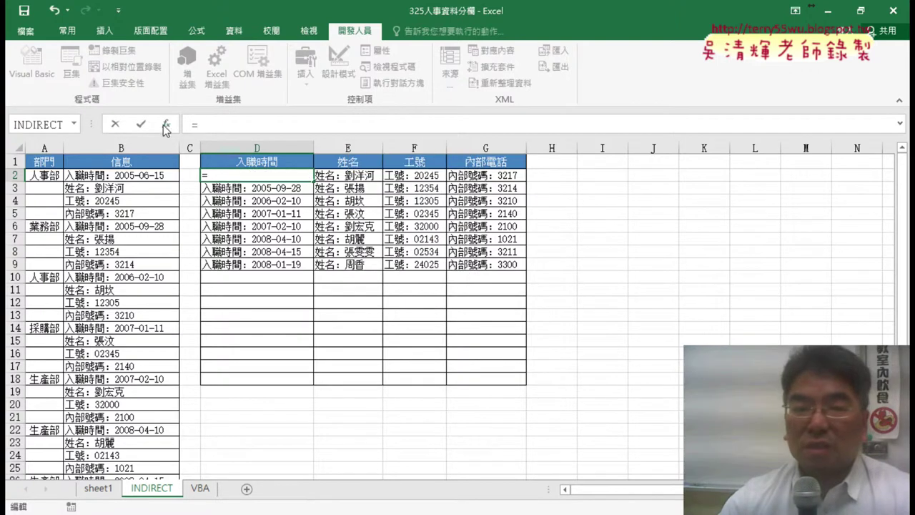
{"action": "left_click", "coordinate": [165, 125]}
{"action": "double_click", "coordinate": [579, 230]}
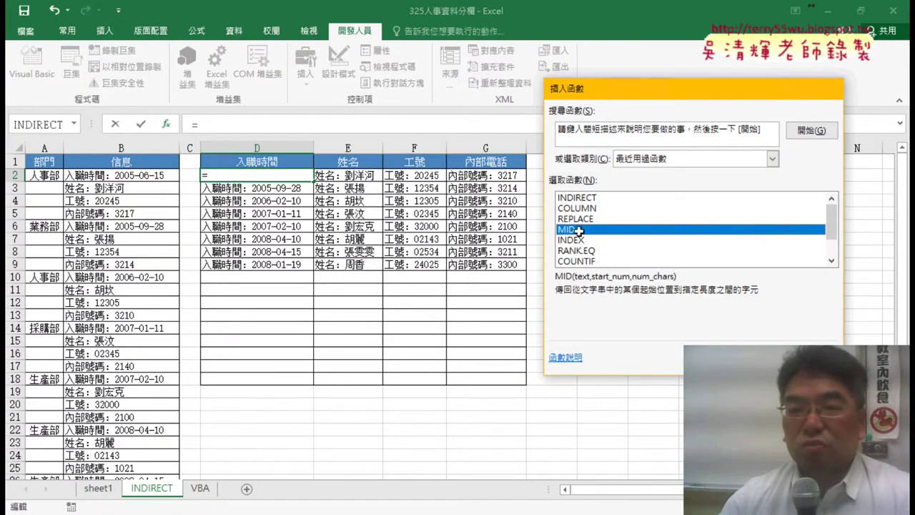
{"action": "right_click", "coordinate": [595, 161]}
{"action": "left_click", "coordinate": [629, 200]}
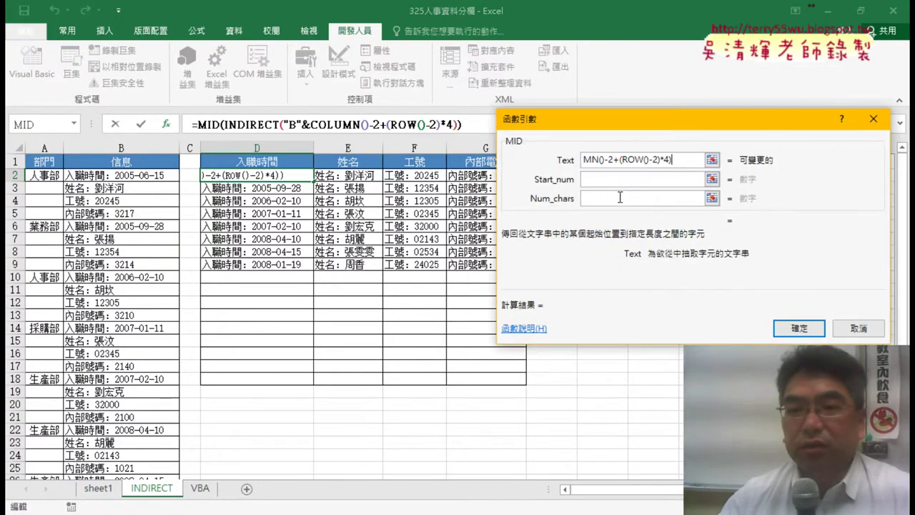
- Set MID's Start_num to LEN(D1)+2 and Num_chars to 99, so D2 shows 2005-06-15
{"action": "left_click", "coordinate": [610, 179]}
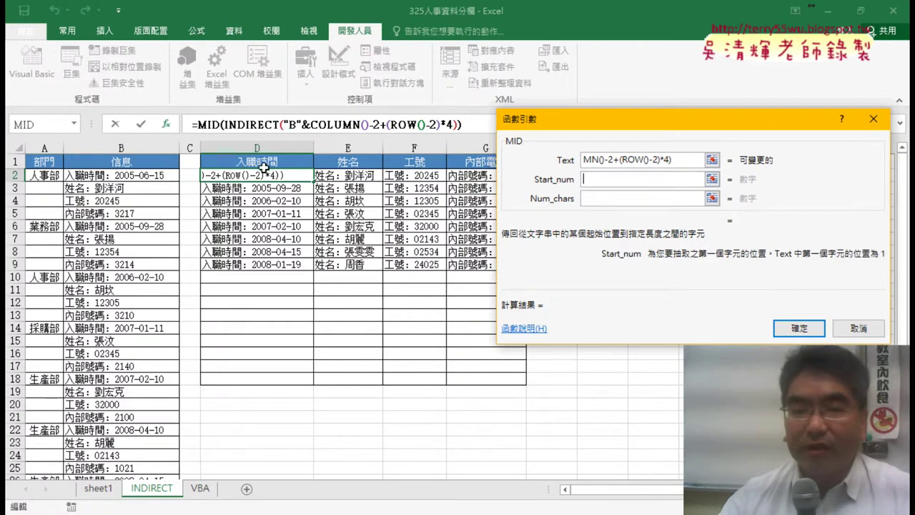
{"action": "type", "text": "1"}
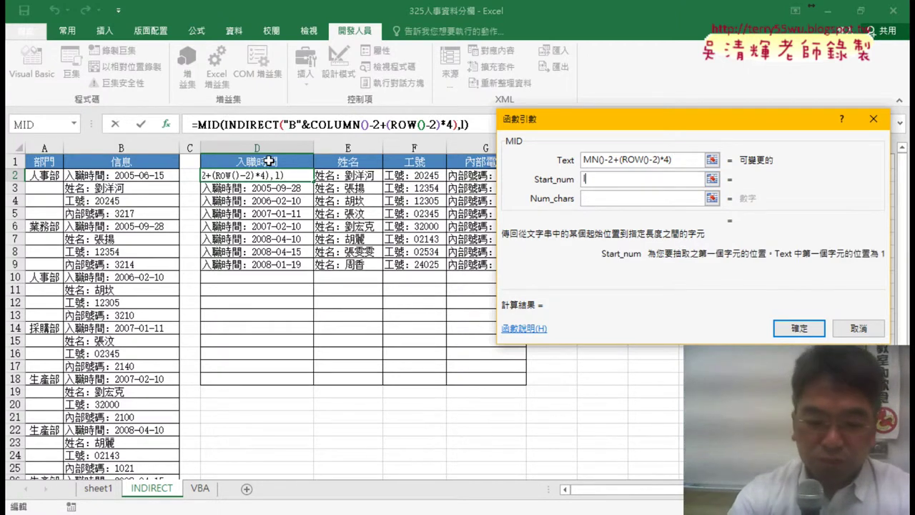
{"action": "type", "text": "en"}
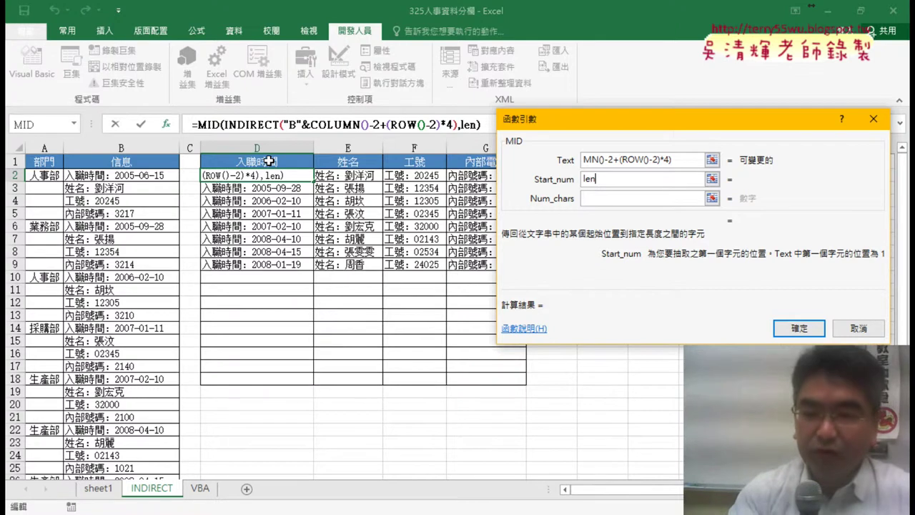
{"action": "type", "text": "("}
{"action": "left_click", "coordinate": [268, 162]}
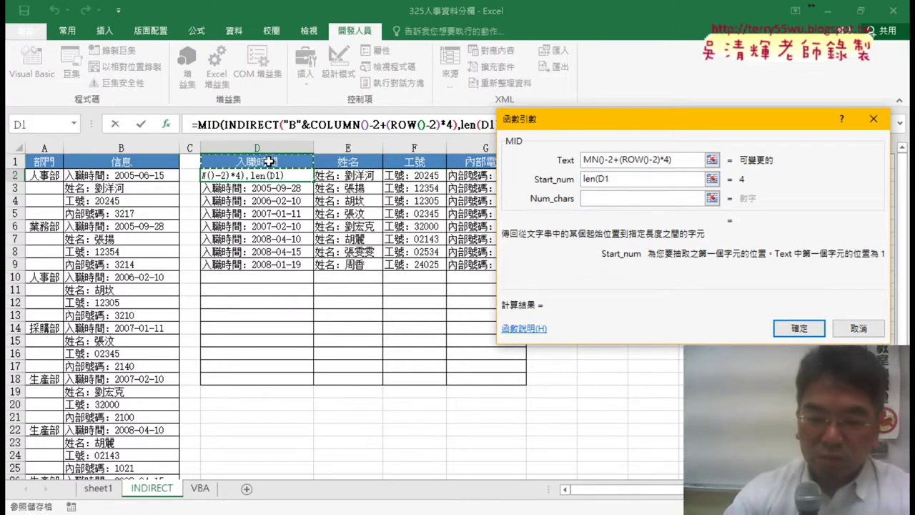
{"action": "type", "text": ")"}
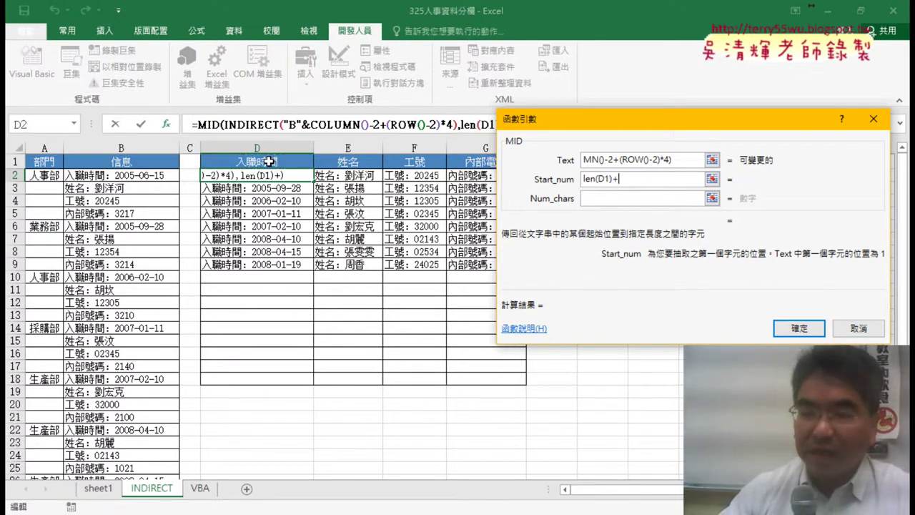
{"action": "type", "text": "+2"}
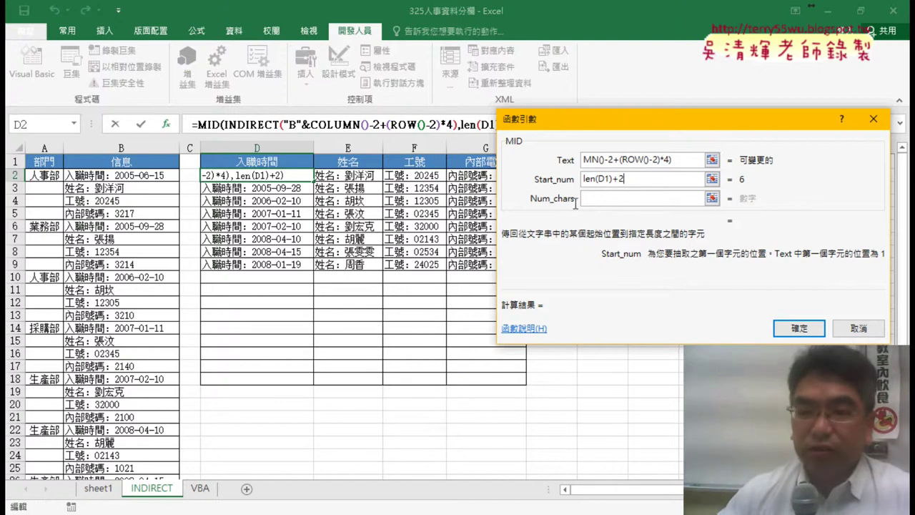
{"action": "key", "text": "Tab"}
{"action": "type", "text": "99"}
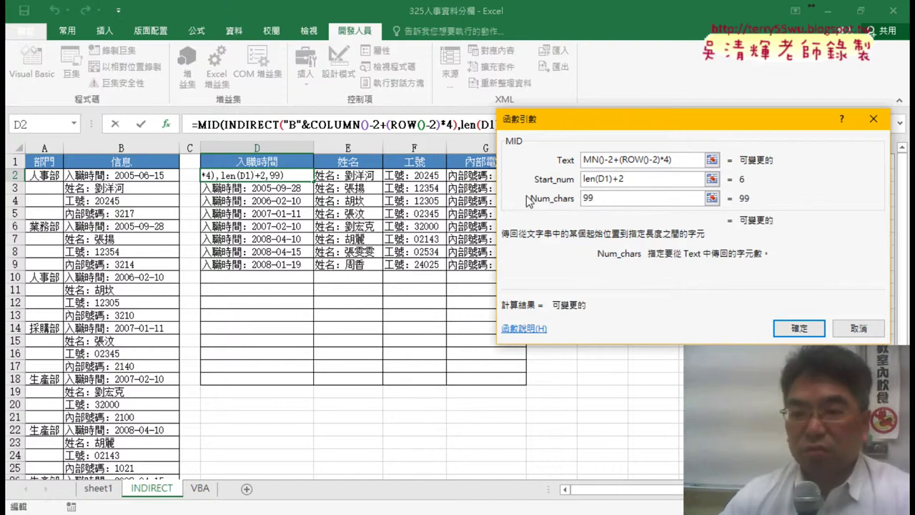
{"action": "left_click", "coordinate": [799, 328]}
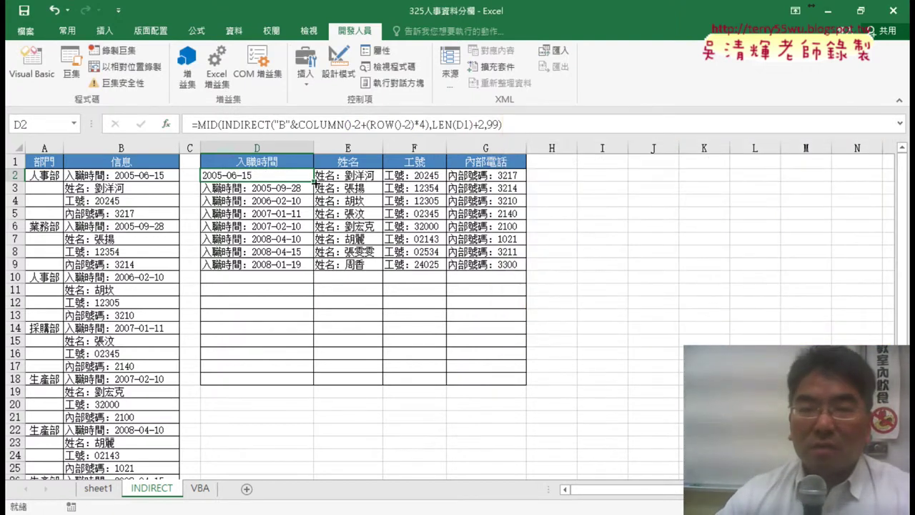
- Lock the header reference as LEN(D$1) and fill the MID formula over D2:G9
{"action": "left_click", "coordinate": [461, 126]}
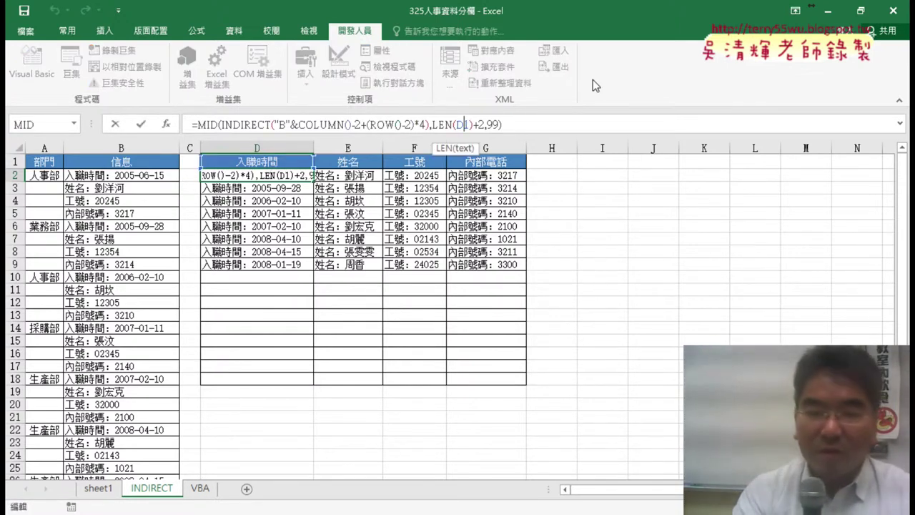
{"action": "key", "text": "F4"}
{"action": "key", "text": "F4"}
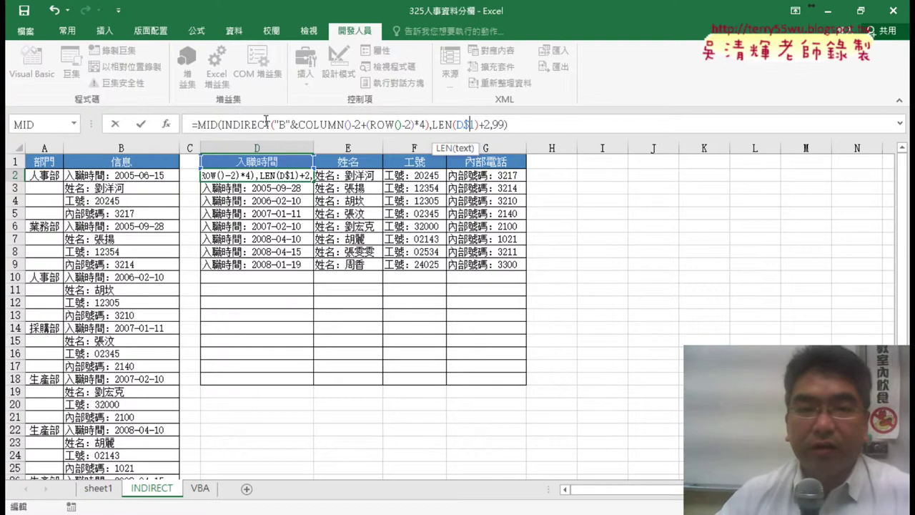
{"action": "left_click", "coordinate": [143, 125]}
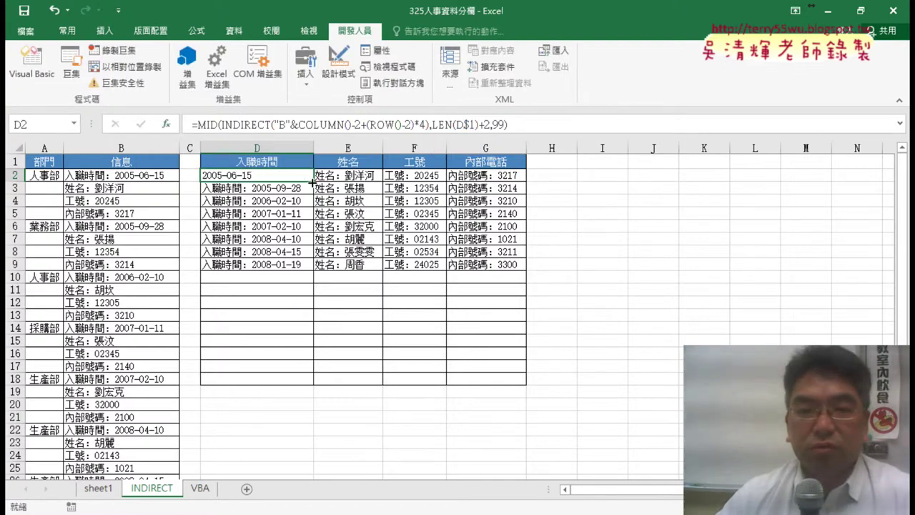
{"action": "left_click_drag", "start_coordinate": [312, 181], "coordinate": [525, 182]}
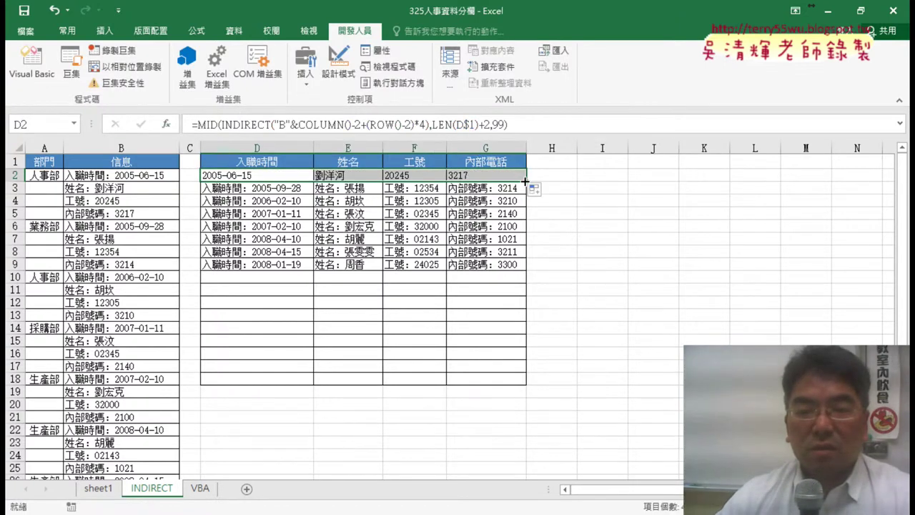
{"action": "left_click_drag", "start_coordinate": [525, 182], "coordinate": [526, 270]}
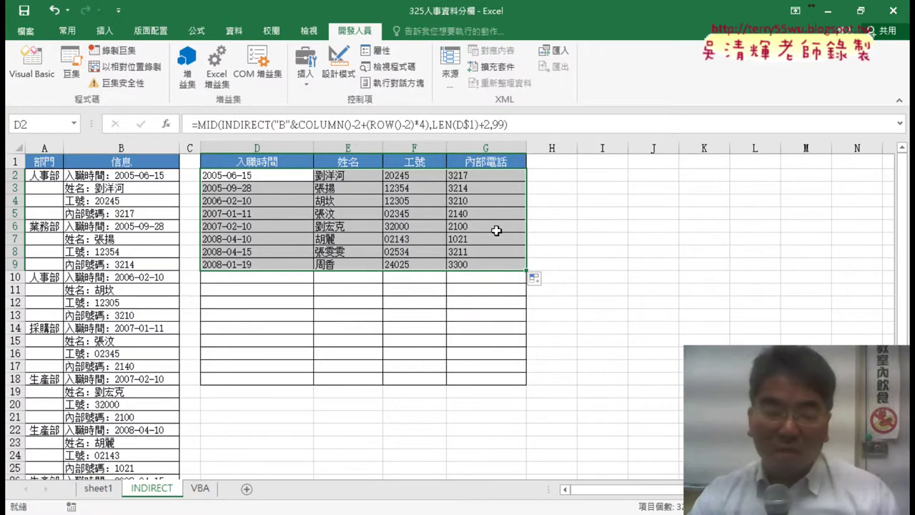
{"action": "left_click", "coordinate": [208, 492]}
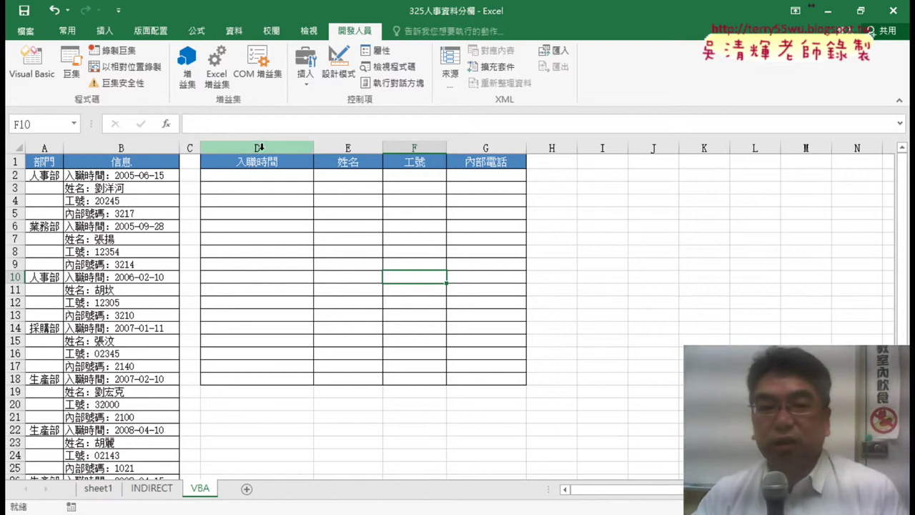
- Review rows 2–9 and columns D–G of the empty table against B2, then open the Visual Basic editor
{"action": "left_click_drag", "start_coordinate": [13, 175], "coordinate": [14, 263]}
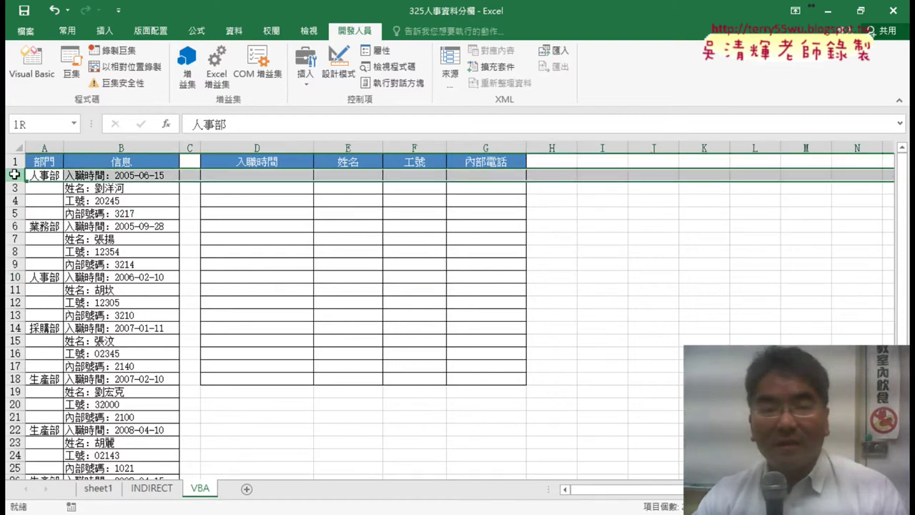
{"action": "left_click_drag", "start_coordinate": [258, 146], "coordinate": [499, 156]}
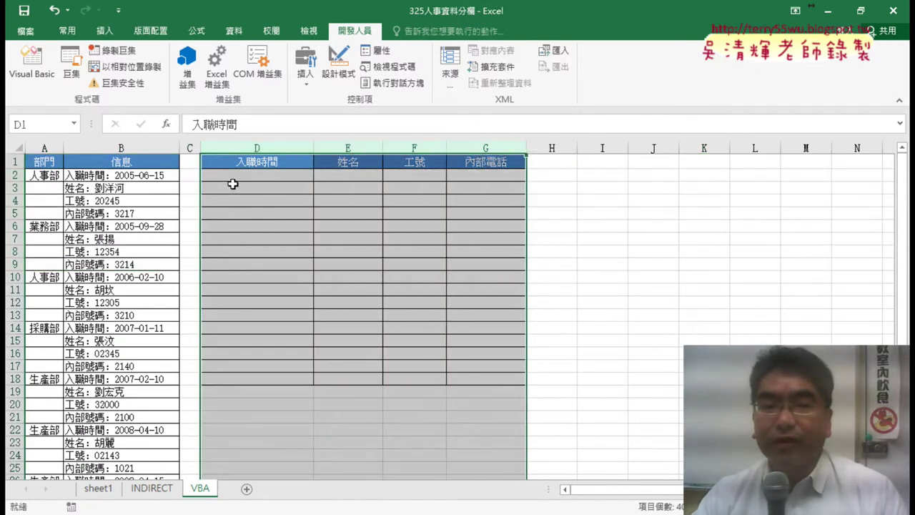
{"action": "left_click", "coordinate": [240, 178]}
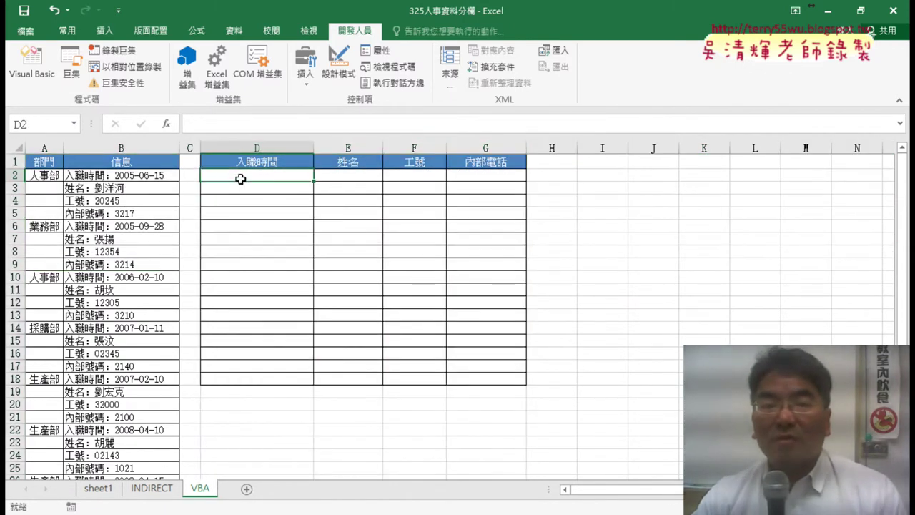
{"action": "left_click", "coordinate": [135, 177]}
{"action": "left_click", "coordinate": [261, 175]}
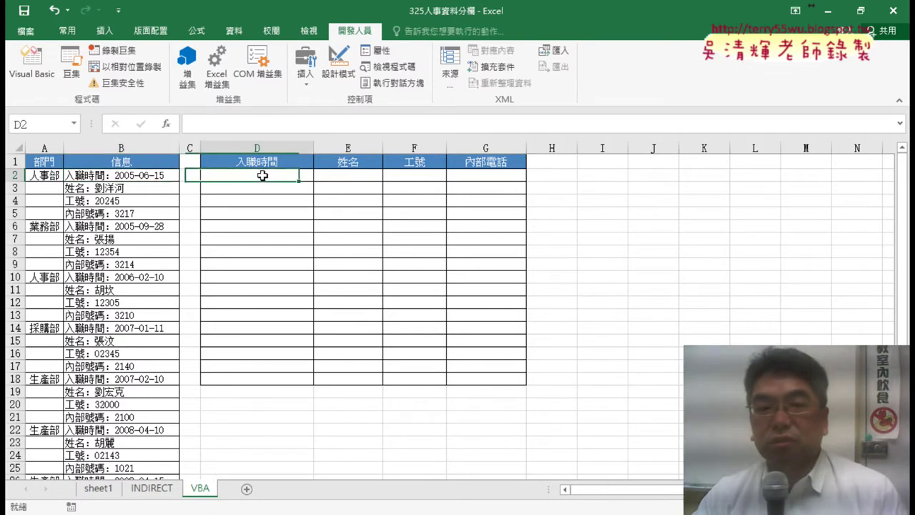
{"action": "left_click", "coordinate": [376, 181]}
{"action": "left_click", "coordinate": [32, 65]}
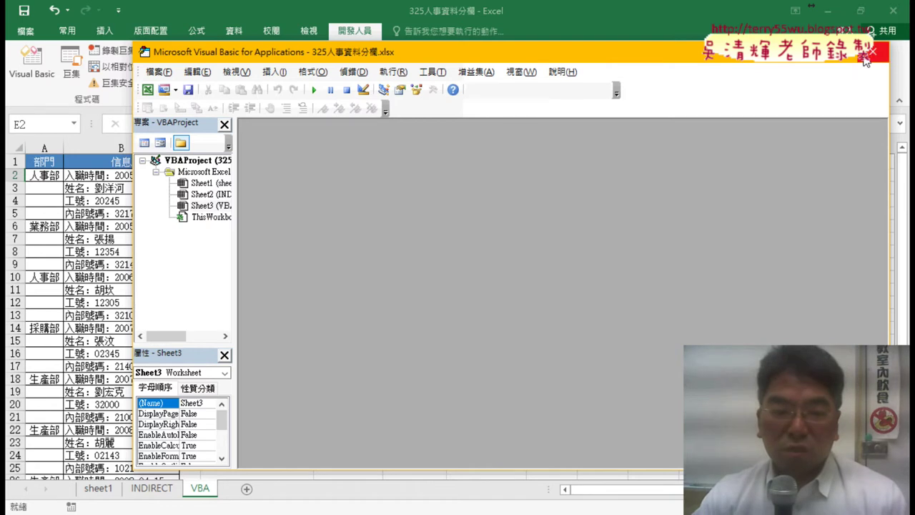
- Close the Visual Basic editor and go back to the filled D2:G9 table on the INDIRECT sheet
{"action": "left_click", "coordinate": [873, 52]}
{"action": "left_click", "coordinate": [150, 488]}
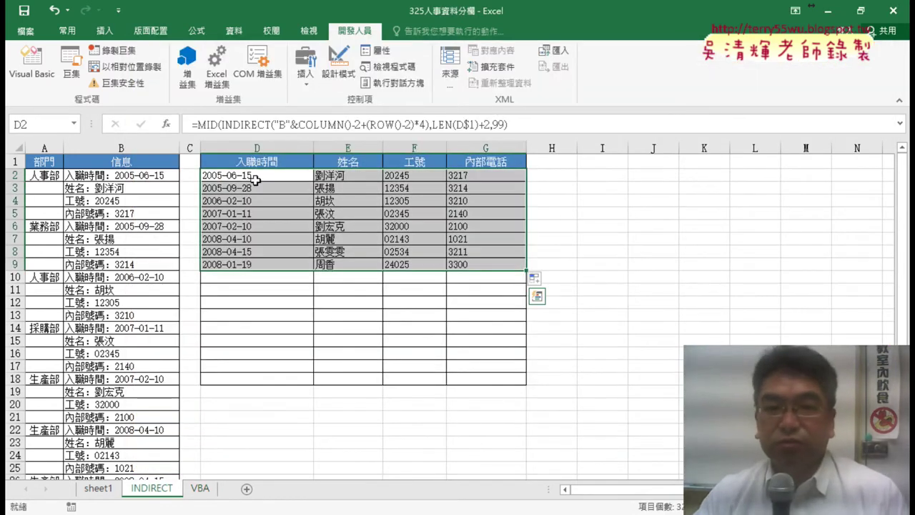
{"action": "left_click", "coordinate": [260, 176]}
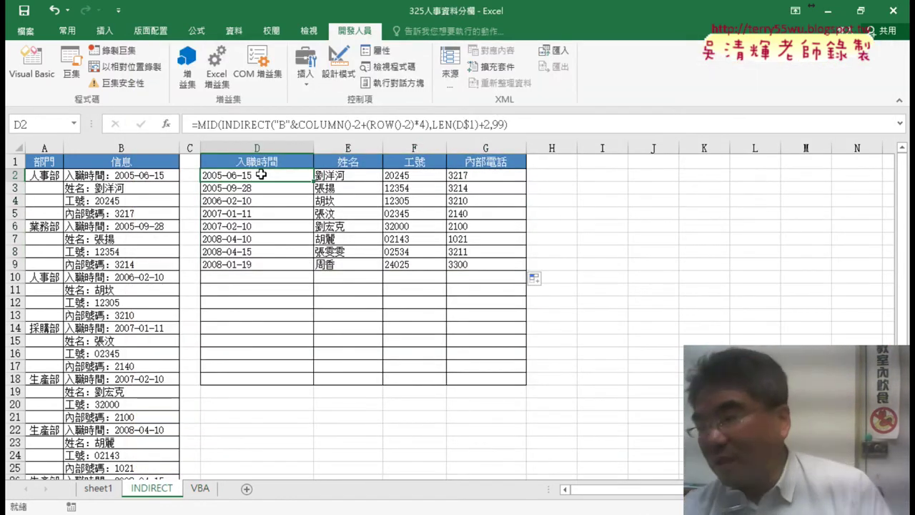